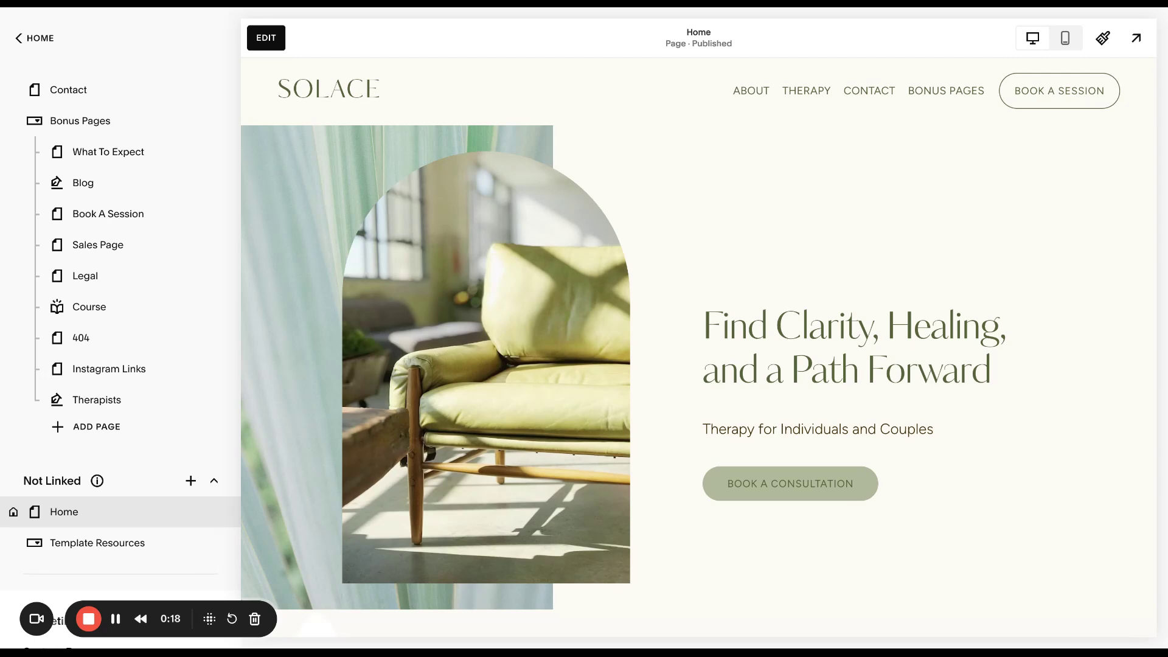
- Open the Contact page for editing
{"action": "scroll", "coordinate": [141, 361], "scroll_direction": "up", "scroll_amount": 4}
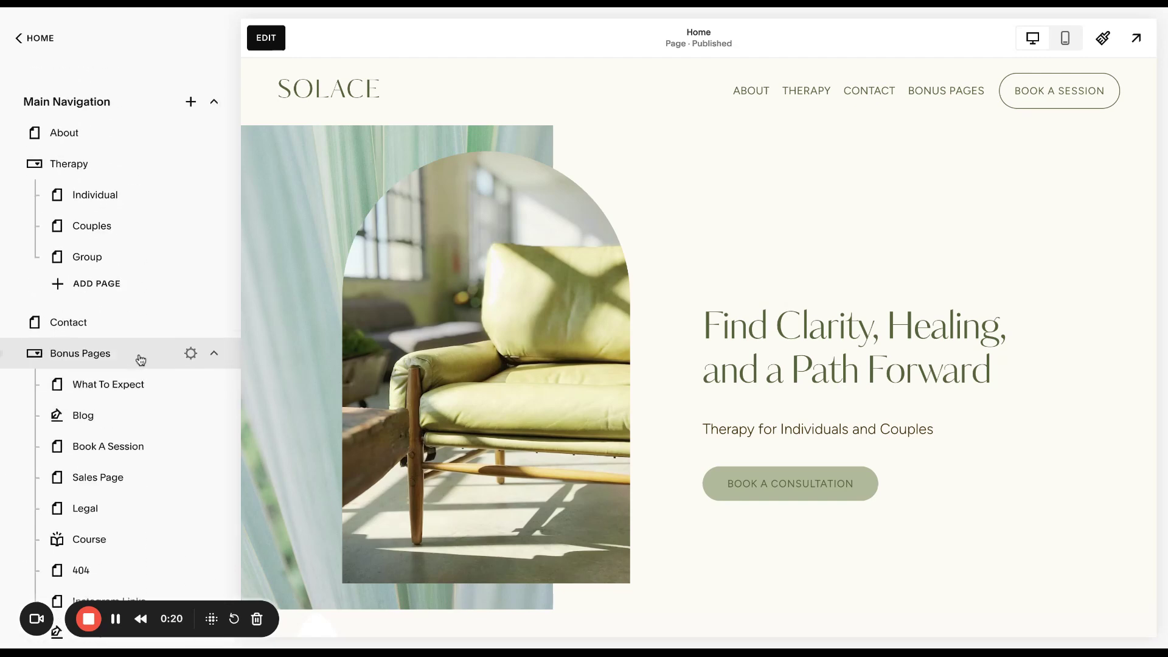
{"action": "scroll", "coordinate": [96, 388], "scroll_direction": "down", "scroll_amount": 3}
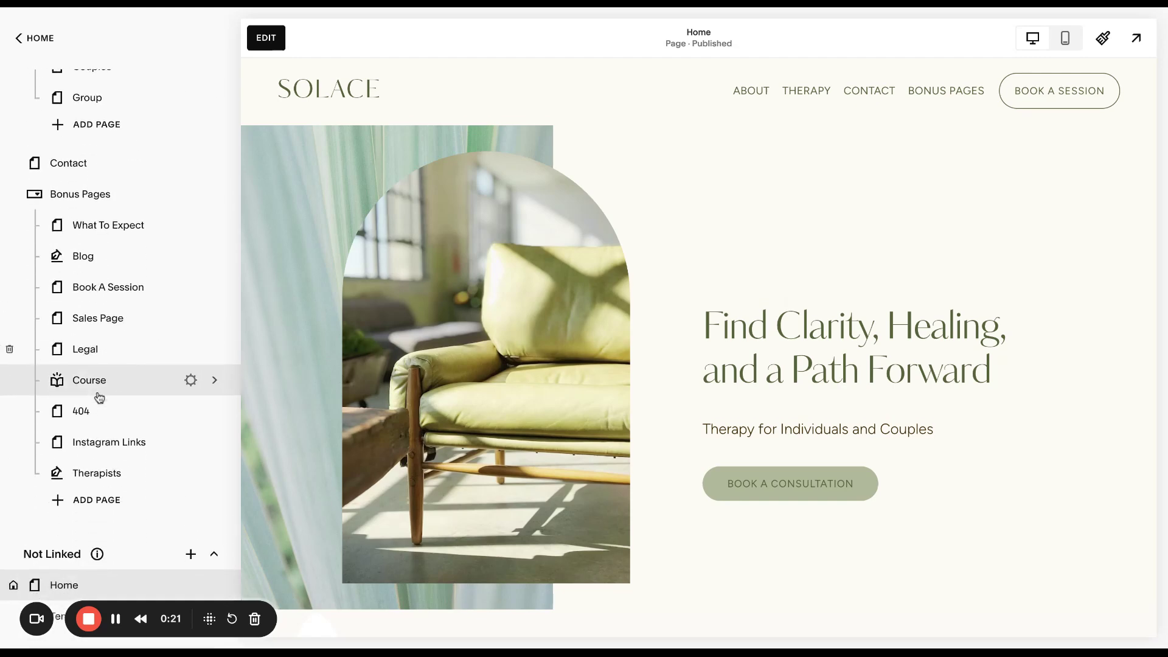
{"action": "left_click", "coordinate": [77, 172]}
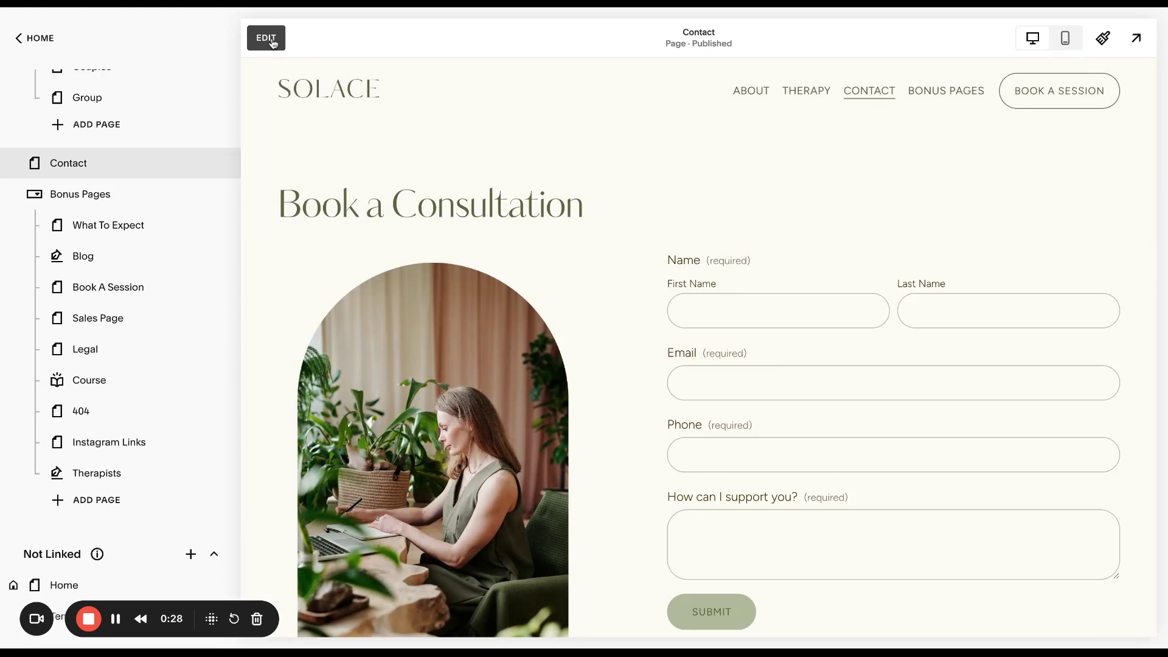
{"action": "left_click", "coordinate": [272, 40]}
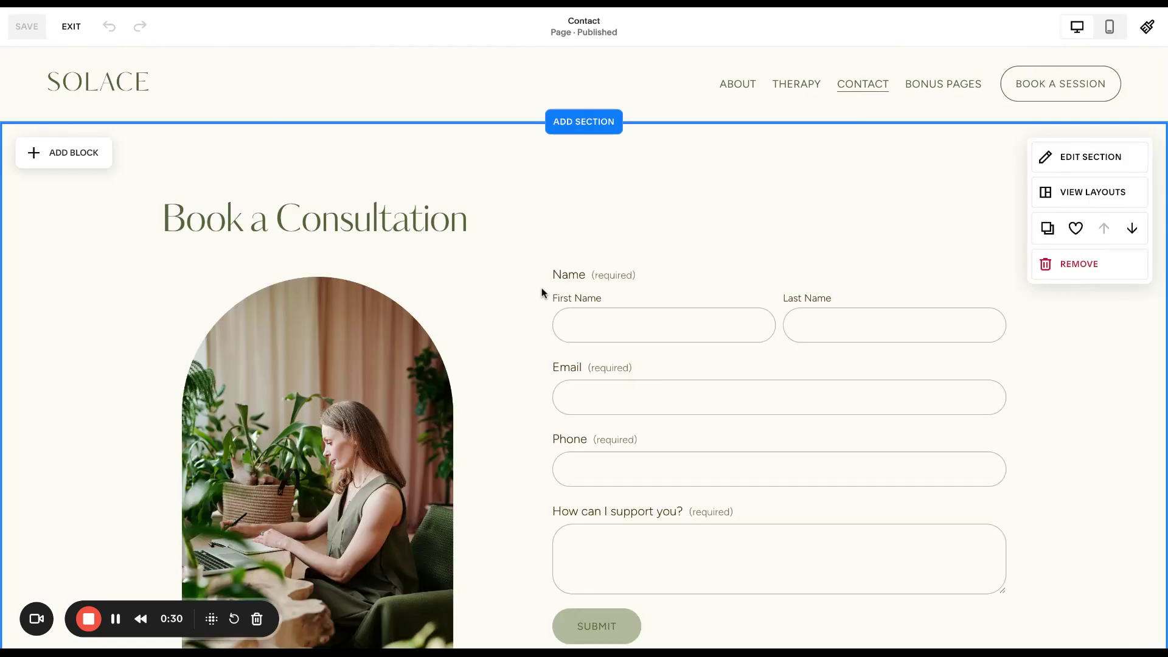
- Open the settings of the Join The Community newsletter block and review its title and description text
{"action": "scroll", "coordinate": [542, 292], "scroll_direction": "down", "scroll_amount": 7}
{"action": "scroll", "coordinate": [543, 292], "scroll_direction": "down", "scroll_amount": 10}
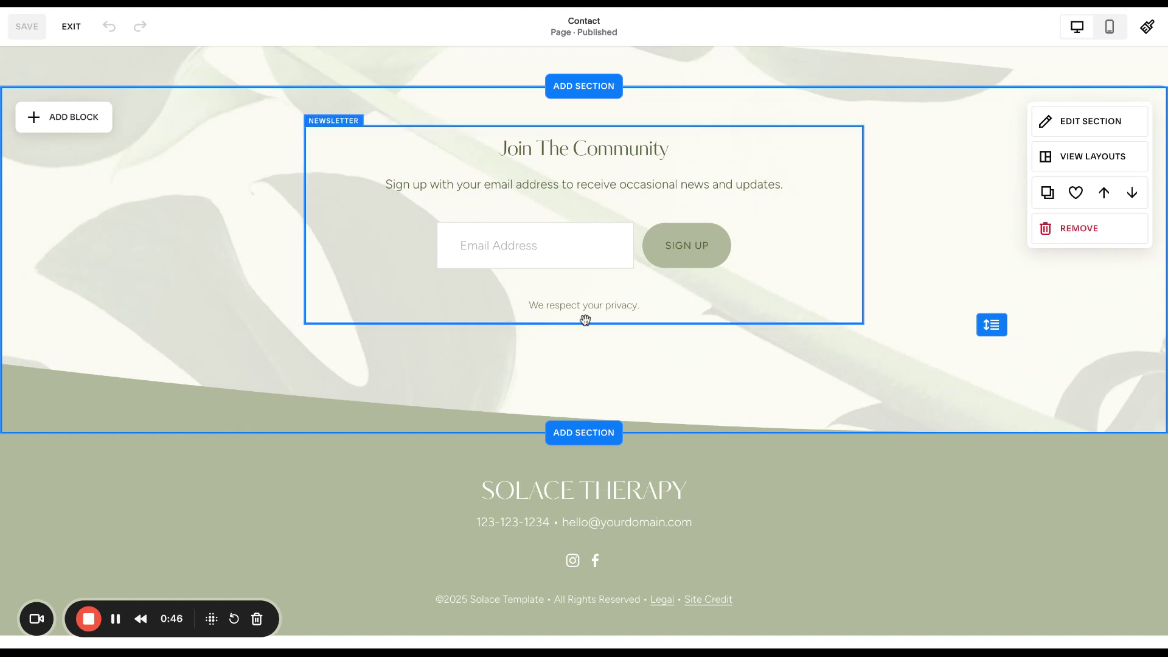
{"action": "left_click", "coordinate": [803, 252]}
{"action": "left_click", "coordinate": [320, 95]}
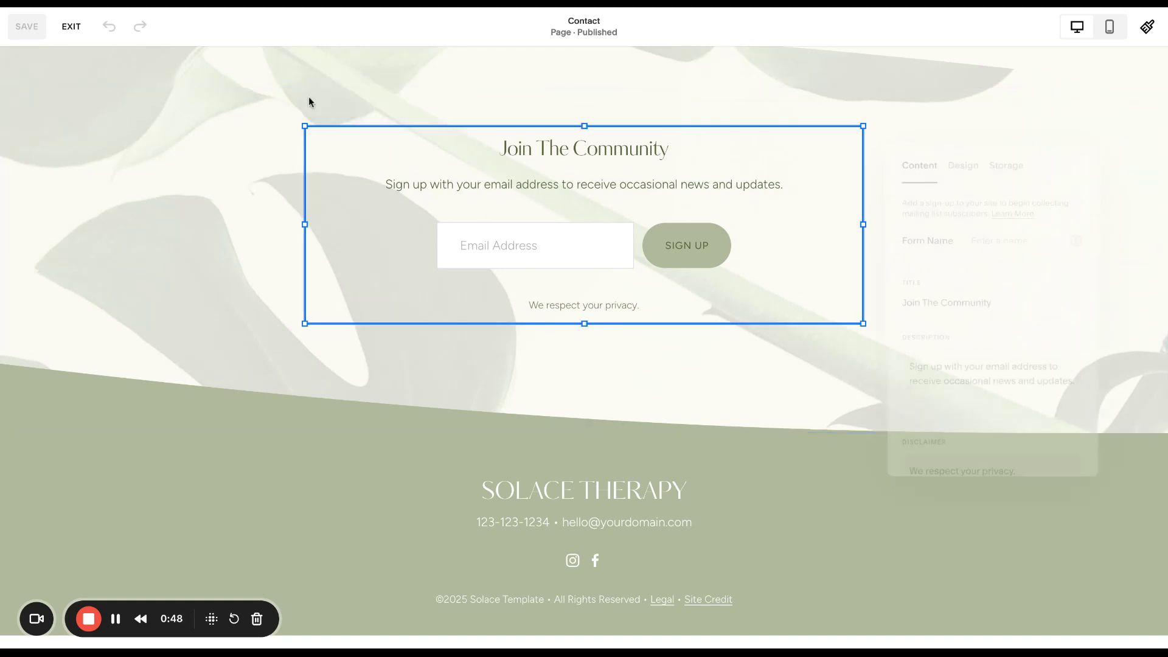
{"action": "left_click_drag", "start_coordinate": [1001, 302], "coordinate": [894, 302]}
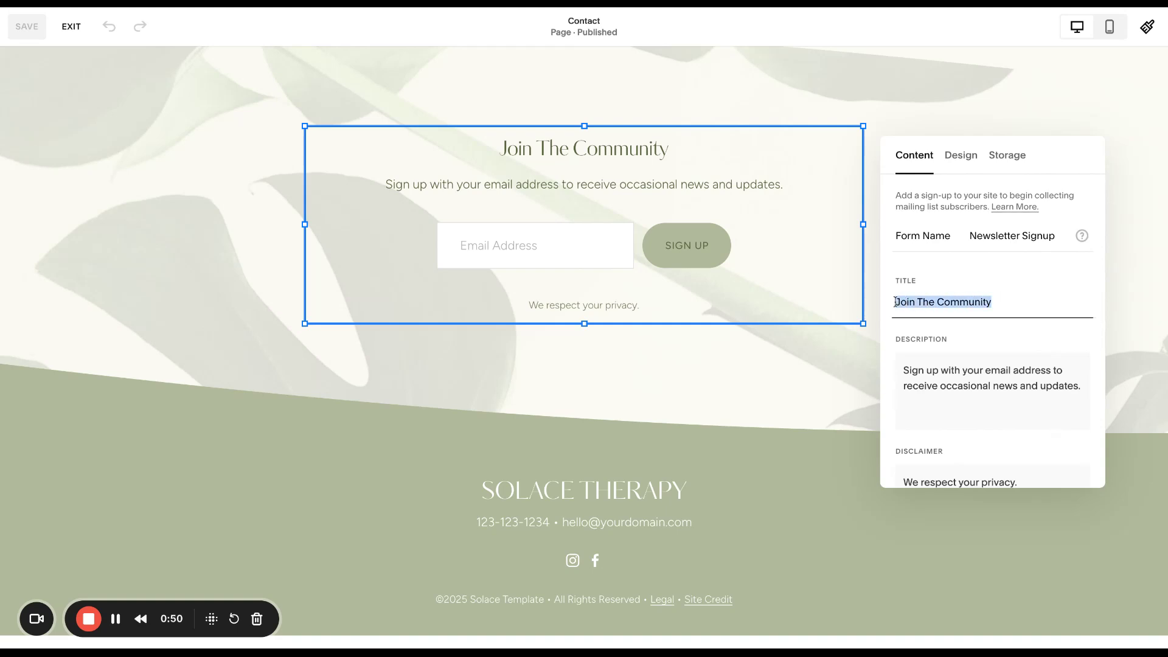
{"action": "triple_click", "coordinate": [982, 384]}
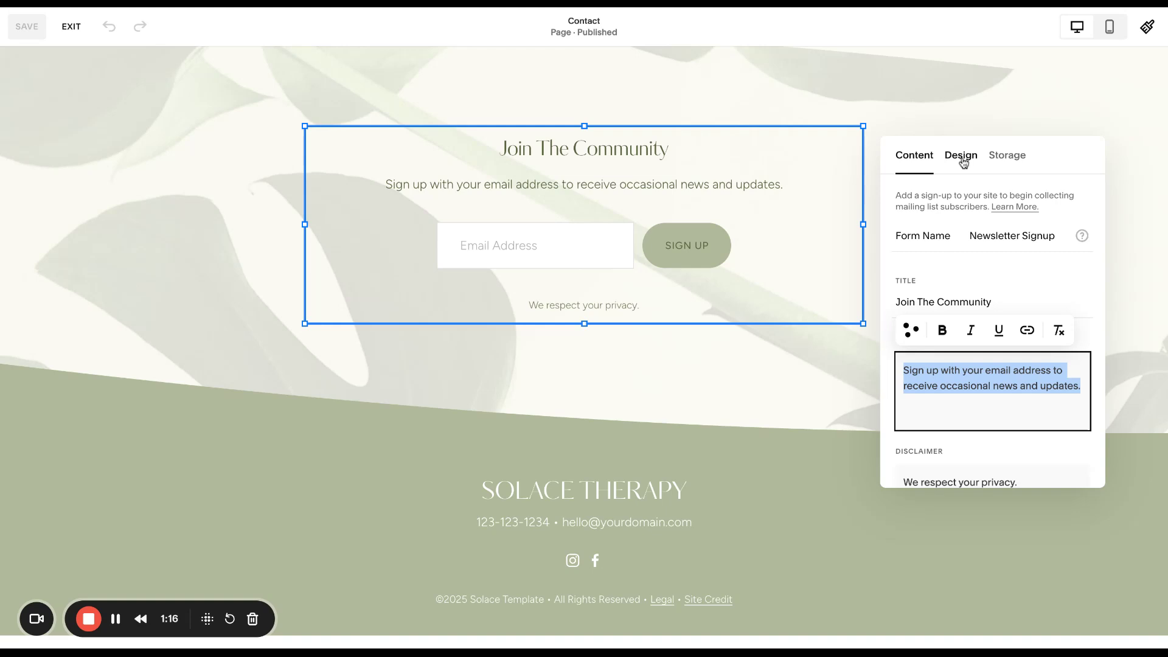
- Review the newsletter block's storage settings, including the Squarespace mailing list choice and the other storage options
{"action": "left_click", "coordinate": [1009, 161]}
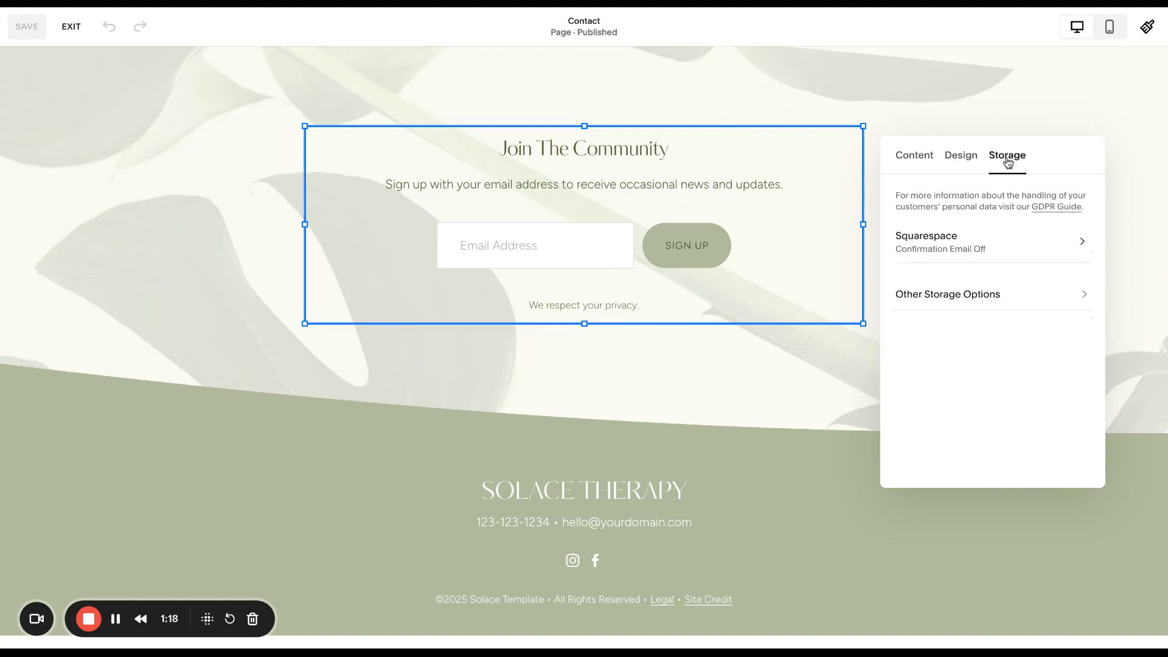
{"action": "left_click", "coordinate": [924, 241]}
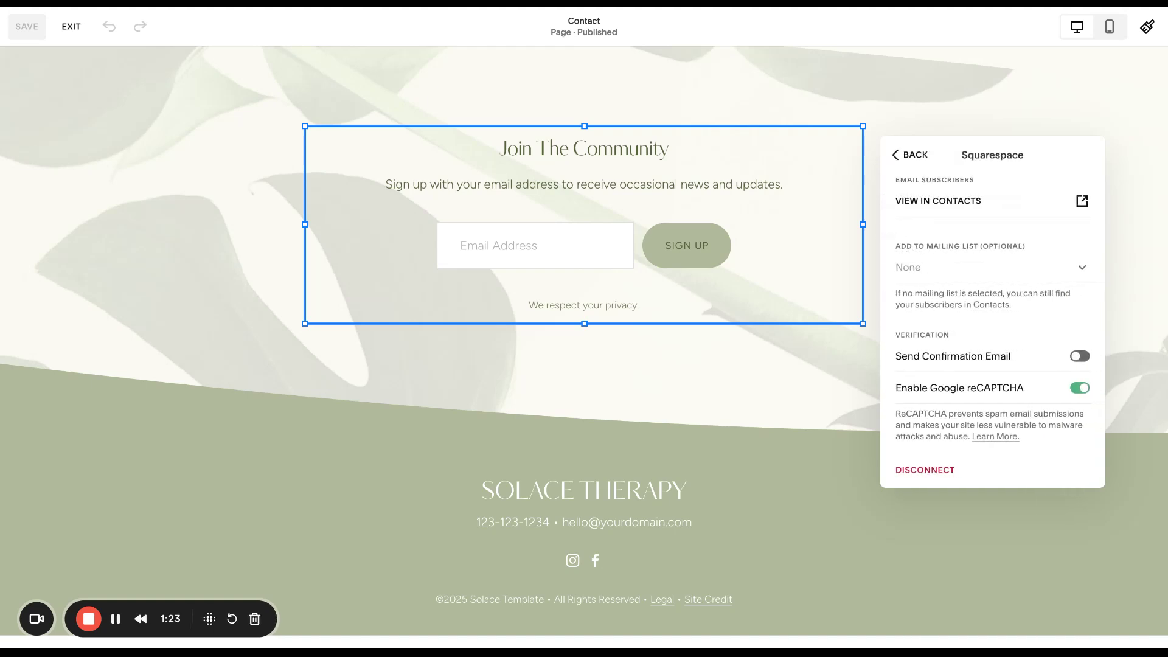
{"action": "left_click", "coordinate": [919, 276]}
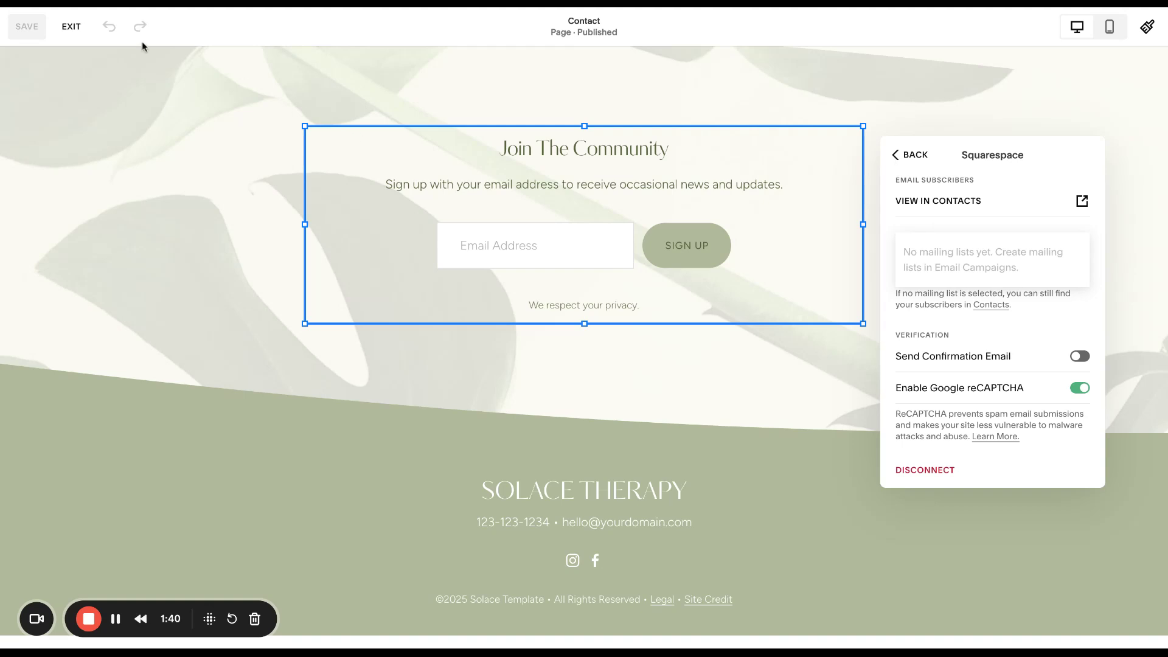
{"action": "left_click", "coordinate": [970, 171]}
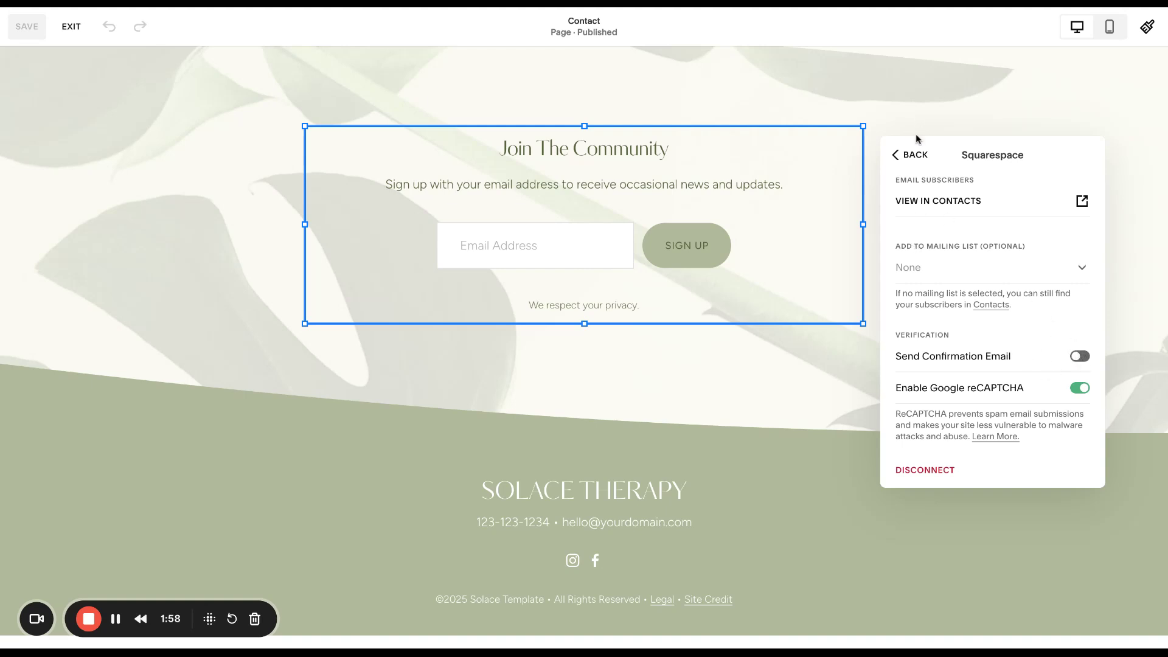
{"action": "left_click", "coordinate": [909, 156]}
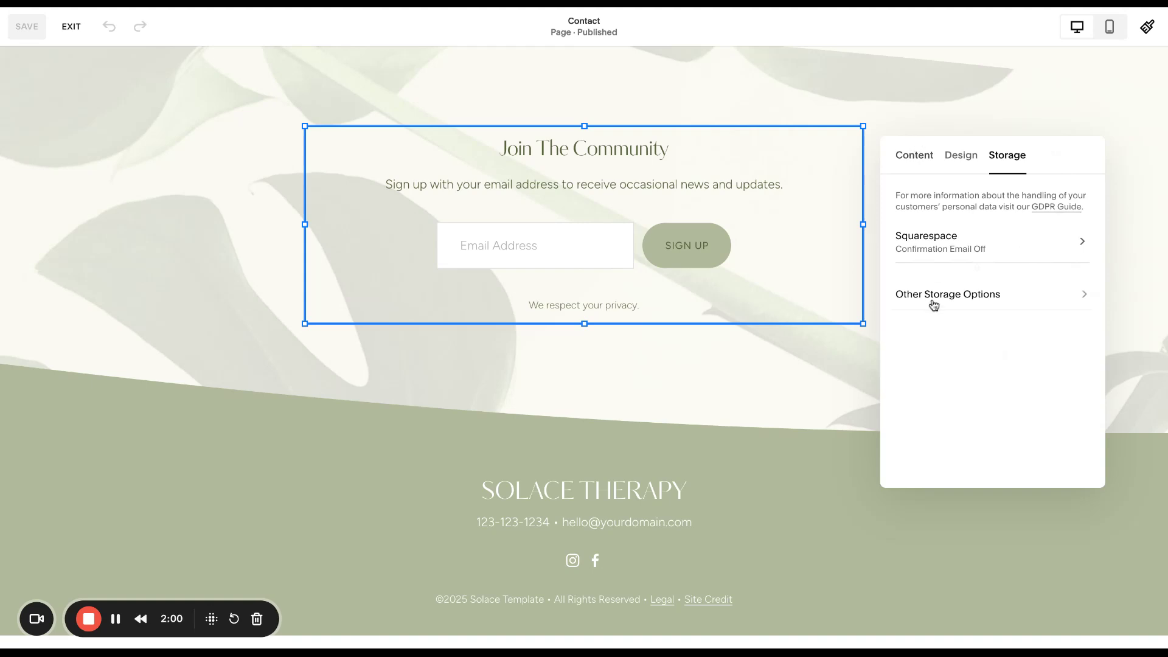
{"action": "left_click", "coordinate": [967, 298]}
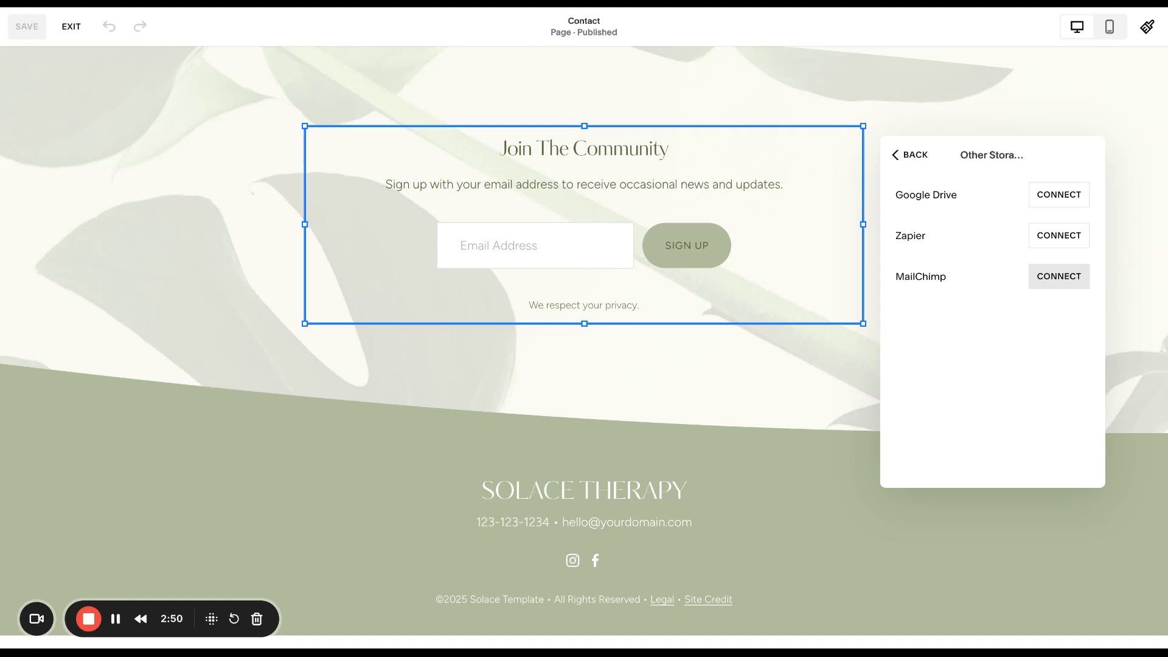
- Exit the Contact page editor and open Lists & Segments in the site's contacts
{"action": "left_click", "coordinate": [666, 367]}
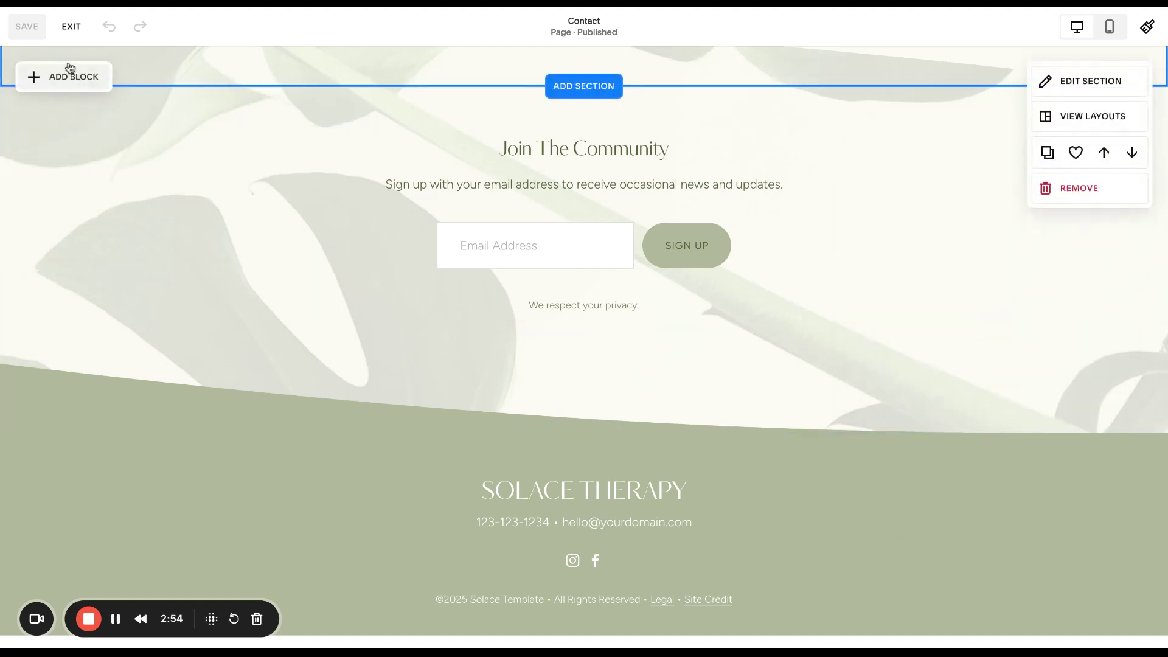
{"action": "left_click", "coordinate": [58, 26]}
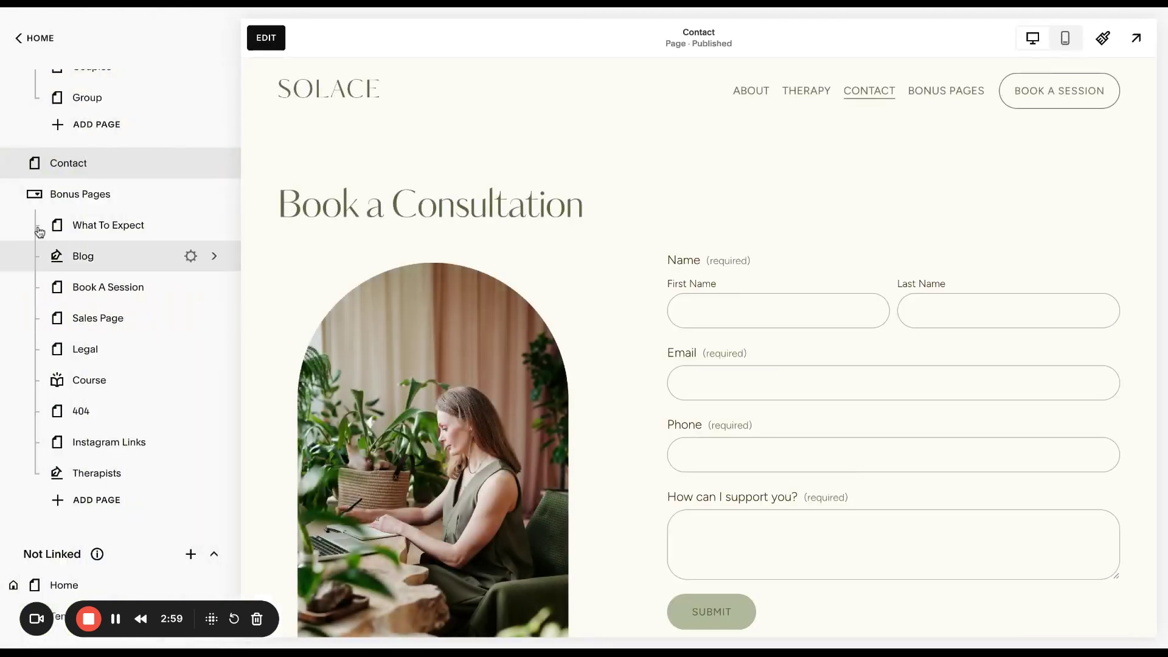
{"action": "left_click", "coordinate": [34, 39]}
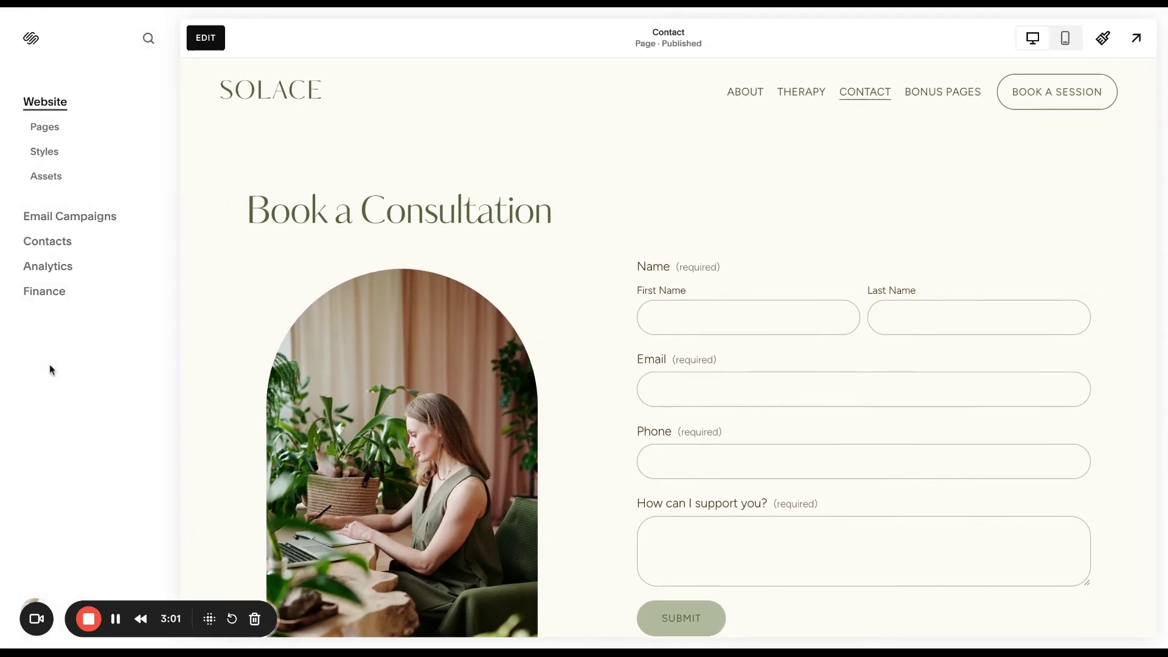
{"action": "left_click", "coordinate": [47, 243]}
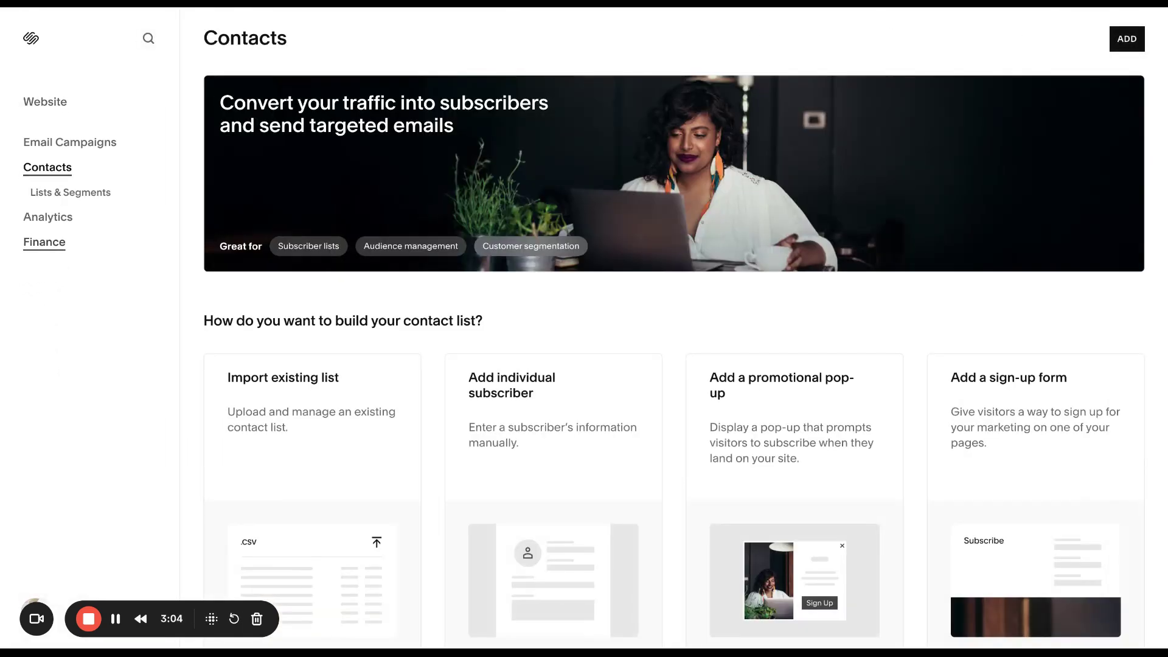
{"action": "left_click", "coordinate": [61, 195]}
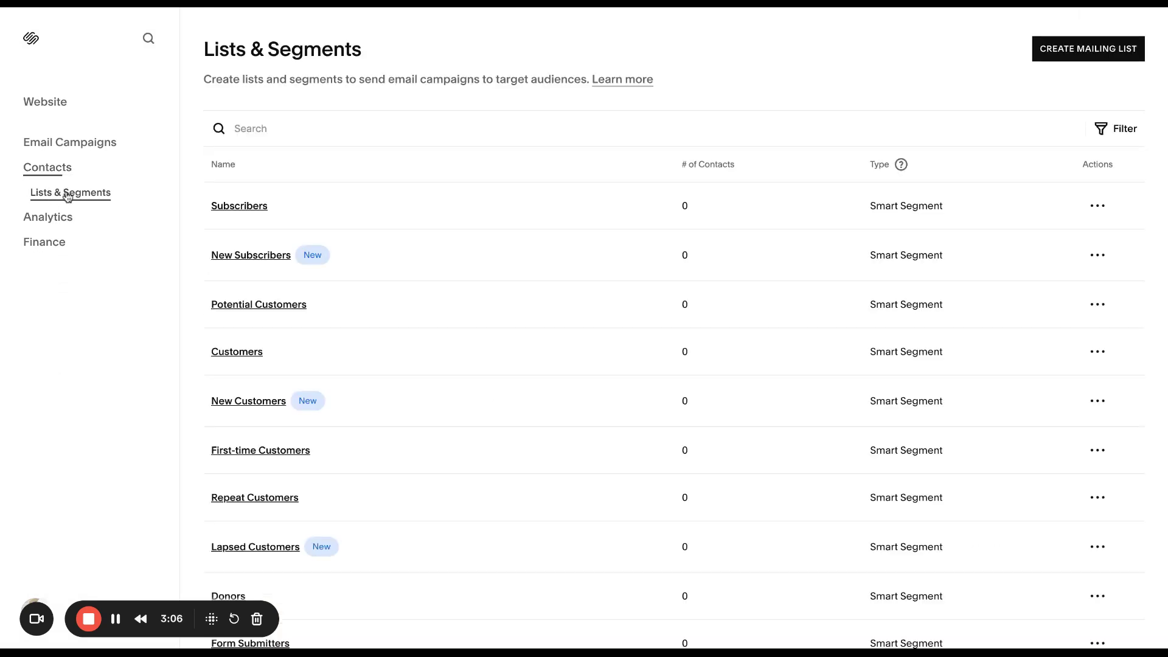
- Create and save a mailing list named Email List
{"action": "left_click", "coordinate": [1077, 54]}
{"action": "type", "text": "Em"}
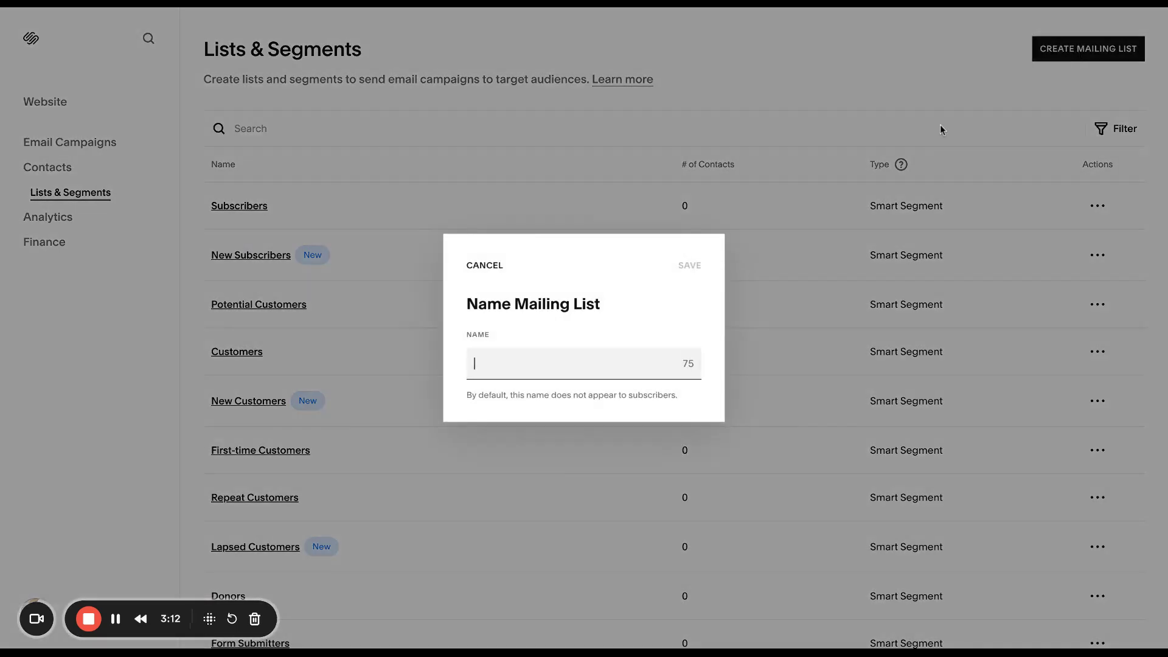
{"action": "type", "text": "ail List"}
{"action": "left_click", "coordinate": [690, 266]}
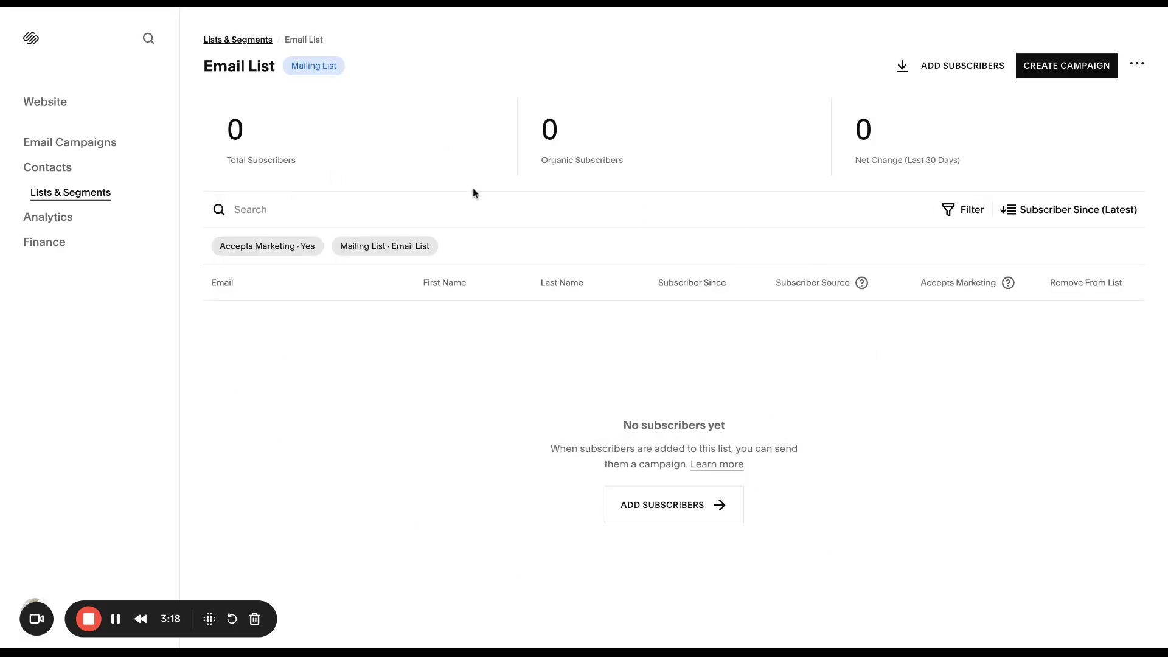
- Return to editing the website's Contact page and open the settings of the Join The Community newsletter block
{"action": "left_click", "coordinate": [52, 109]}
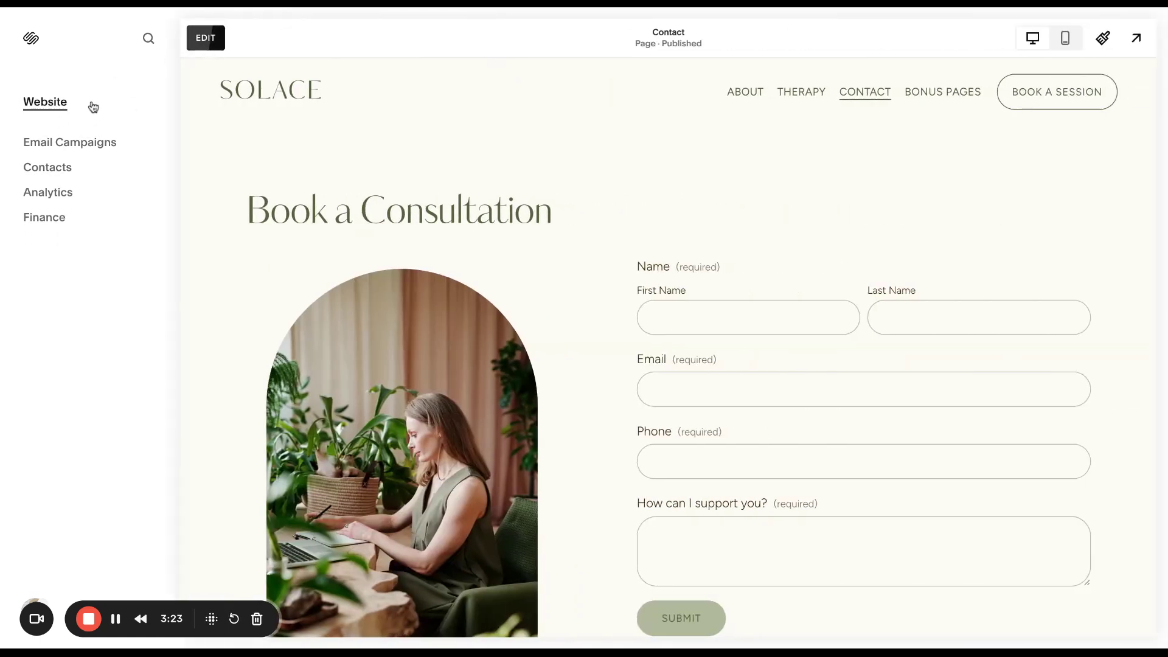
{"action": "left_click", "coordinate": [206, 37]}
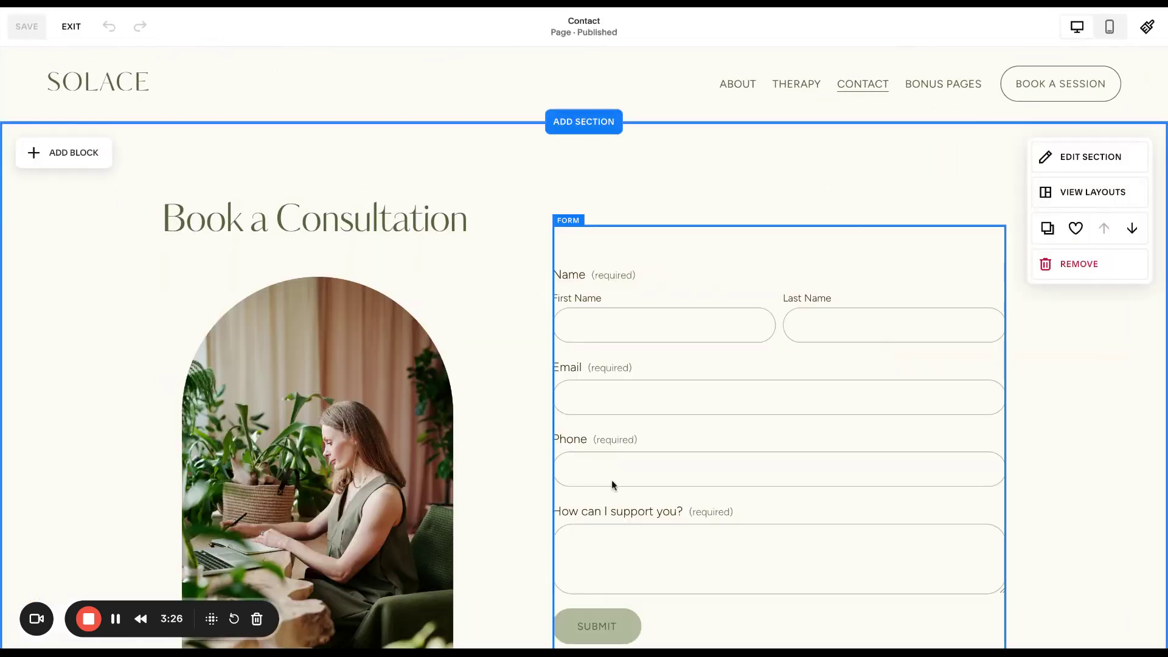
{"action": "scroll", "coordinate": [611, 477], "scroll_direction": "down", "scroll_amount": 10}
{"action": "scroll", "coordinate": [611, 477], "scroll_direction": "up", "scroll_amount": 2}
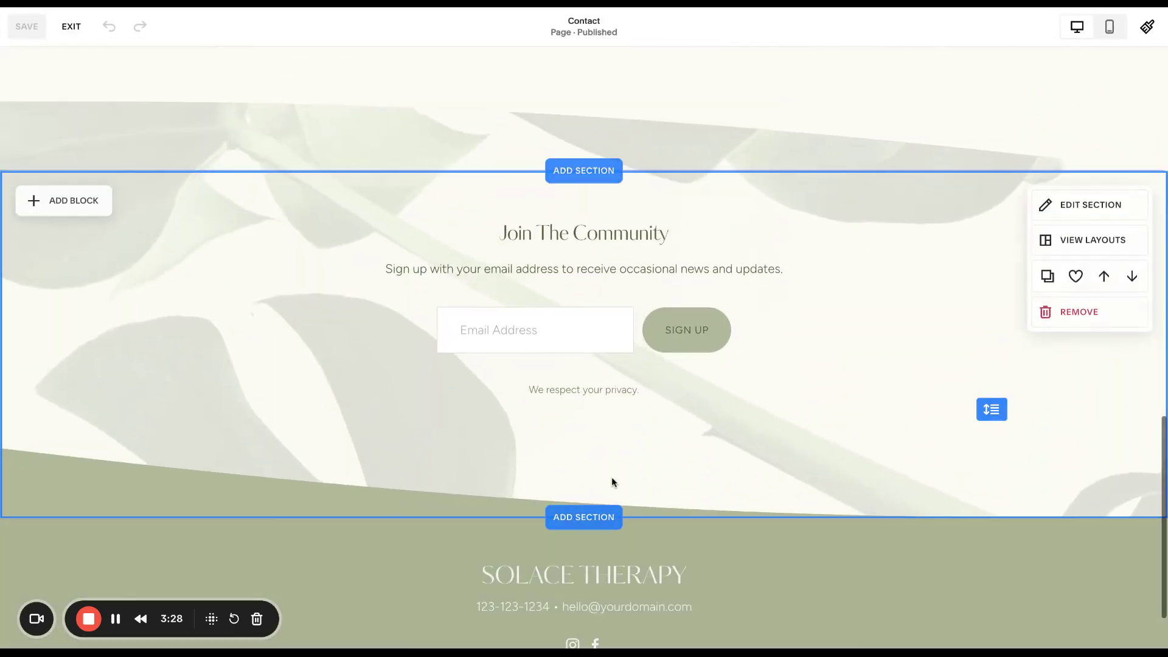
{"action": "left_click", "coordinate": [352, 238]}
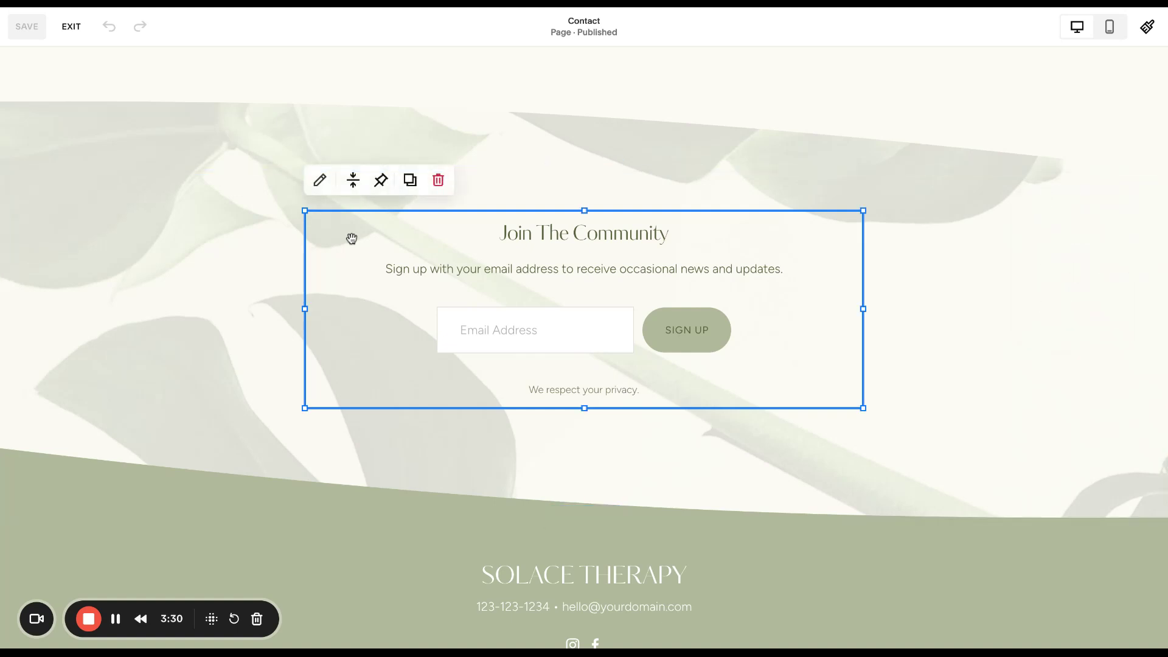
{"action": "left_click", "coordinate": [321, 180]}
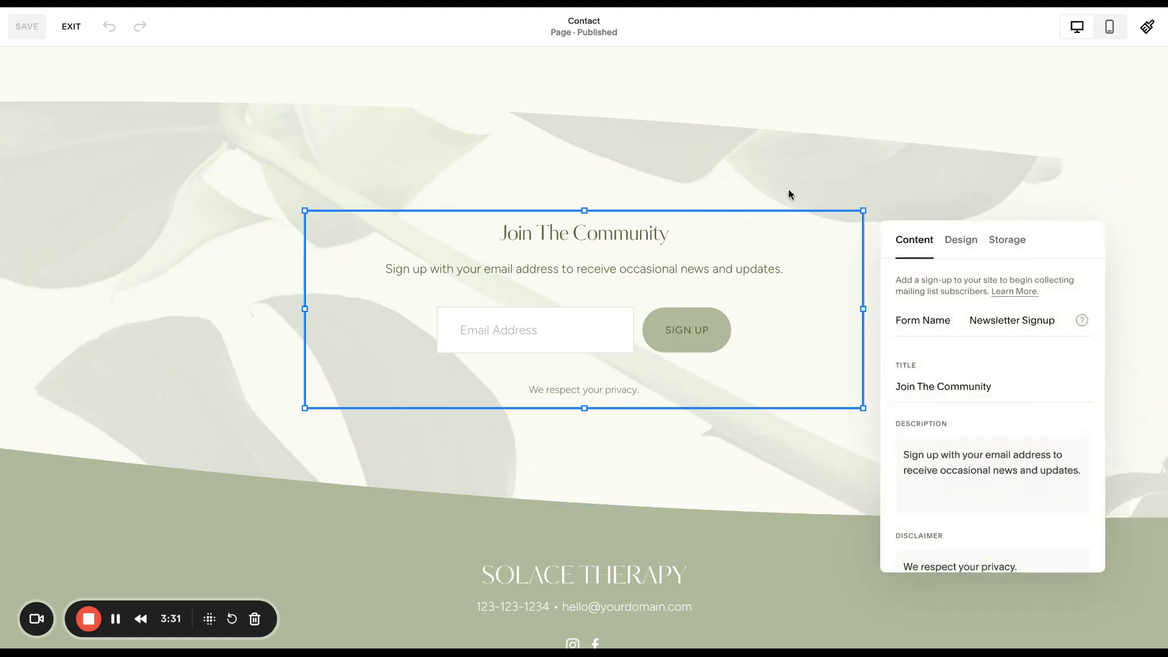
- Set the newsletter block's Squarespace storage to add subscribers to the Email List mailing list
{"action": "left_click", "coordinate": [1000, 246]}
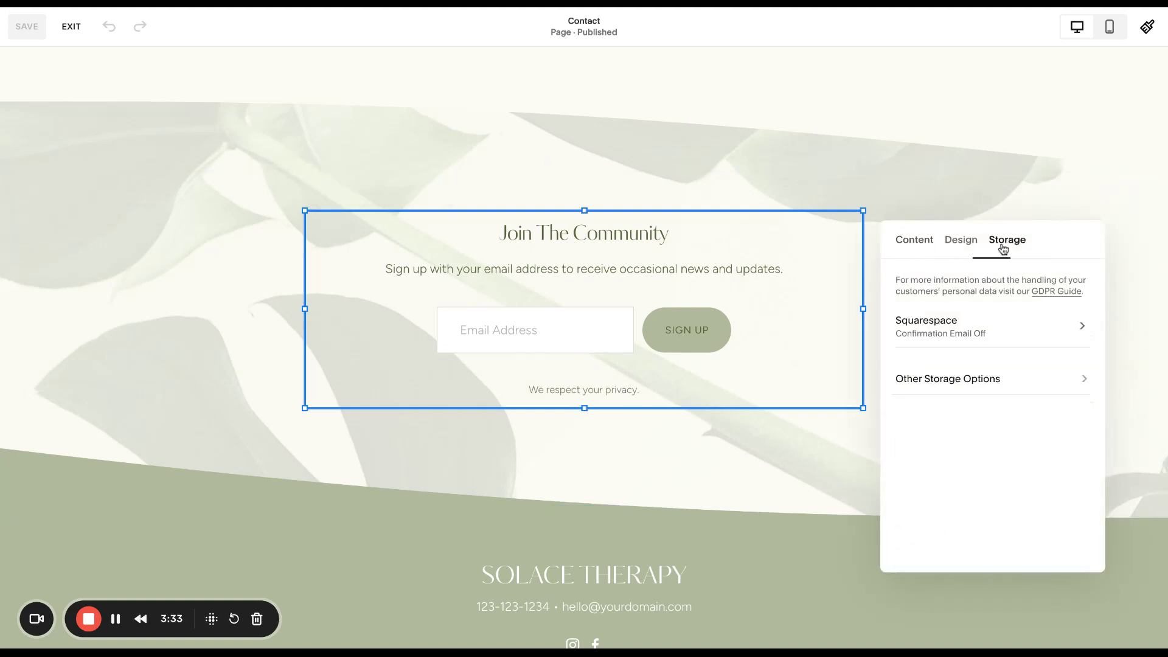
{"action": "left_click", "coordinate": [945, 330]}
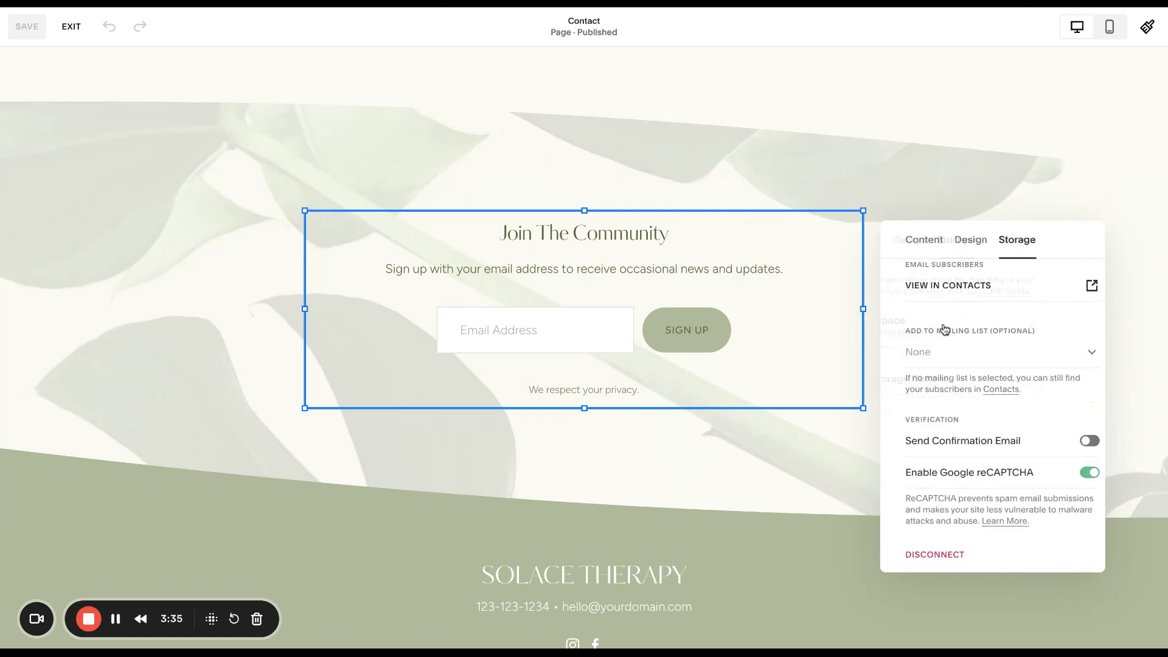
{"action": "left_click", "coordinate": [935, 359]}
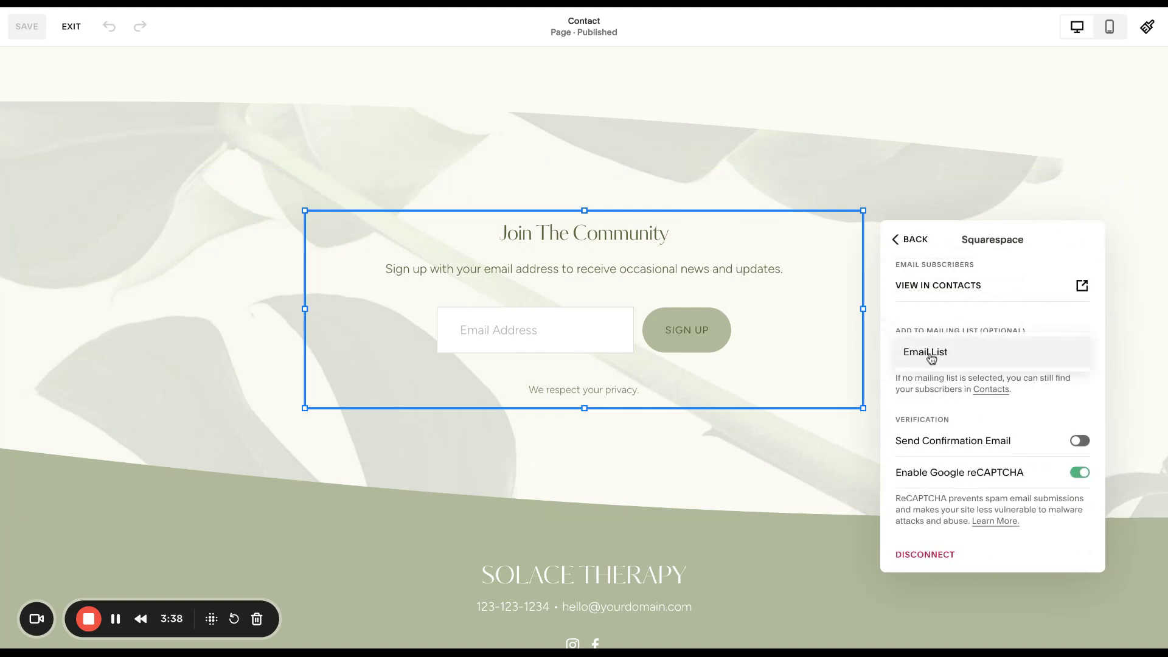
{"action": "left_click", "coordinate": [932, 360]}
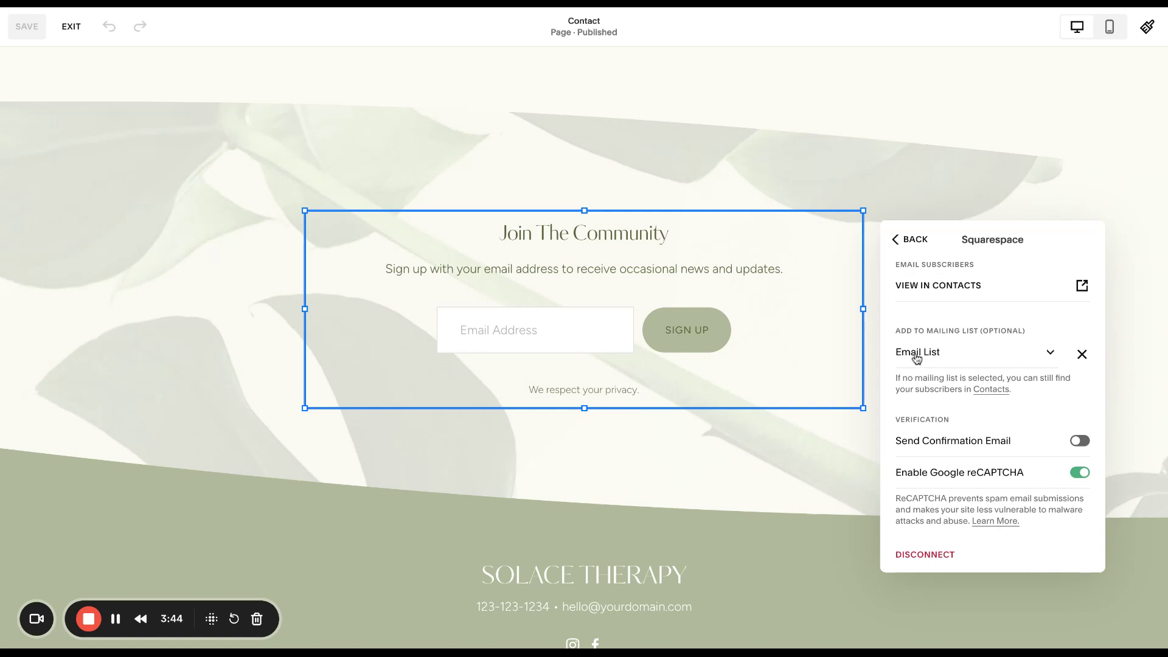
{"action": "left_click", "coordinate": [908, 246]}
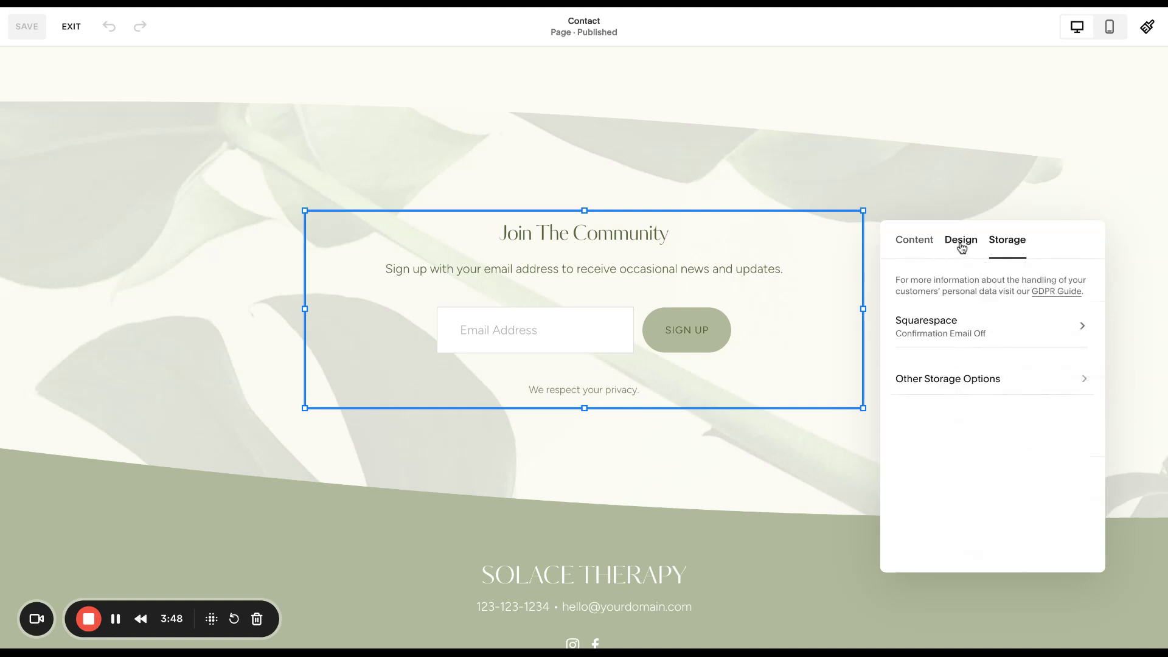
- Check the newsletter block's design and content options, and try Require Name Field on before switching it back off
{"action": "left_click", "coordinate": [961, 245]}
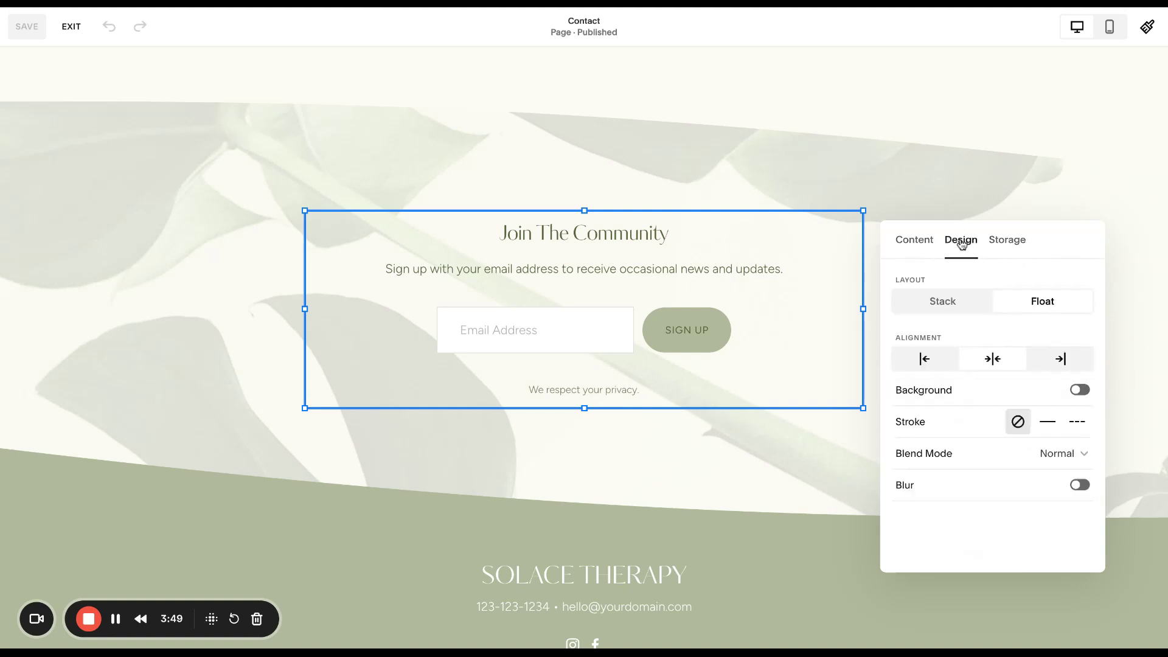
{"action": "left_click", "coordinate": [913, 240]}
{"action": "scroll", "coordinate": [998, 439], "scroll_direction": "down", "scroll_amount": 3}
{"action": "scroll", "coordinate": [1010, 468], "scroll_direction": "down", "scroll_amount": 1}
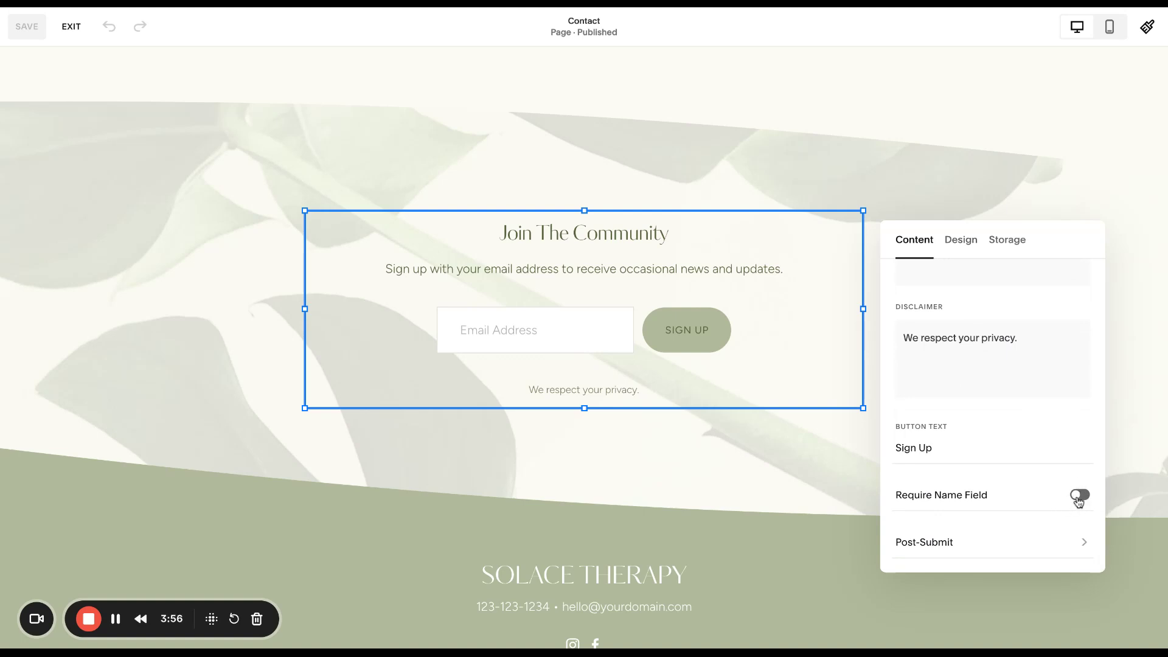
{"action": "left_click", "coordinate": [1078, 496]}
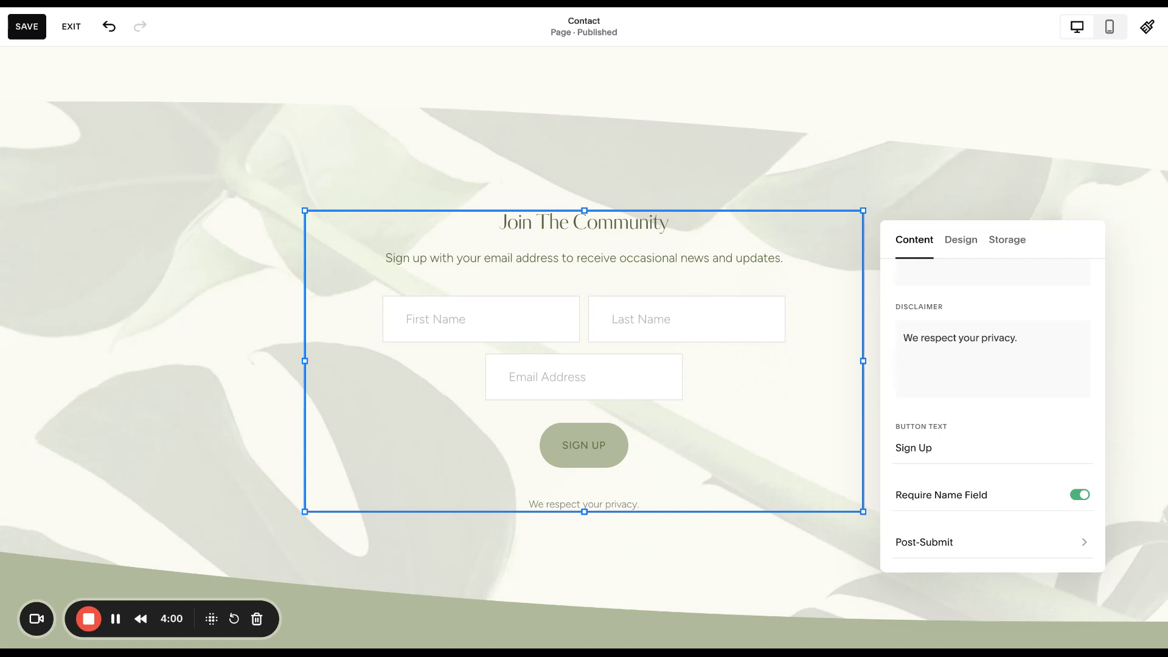
{"action": "left_click", "coordinate": [1080, 494]}
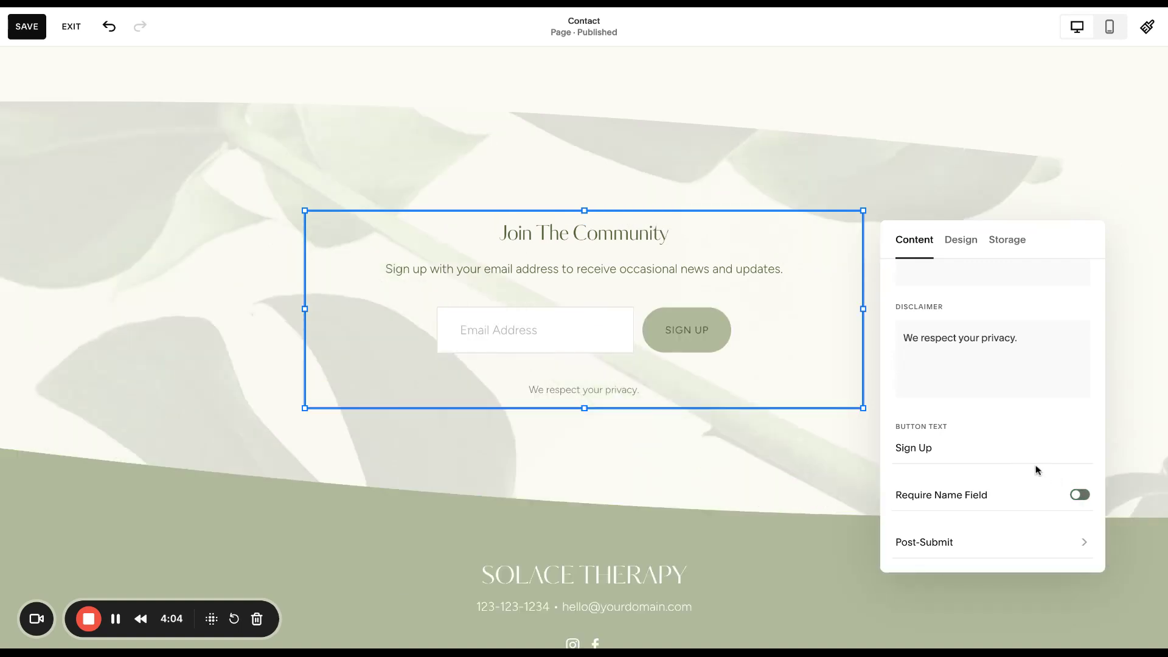
- Review the newsletter block's Post-Submit options, including the message shown after submission
{"action": "left_click", "coordinate": [937, 547]}
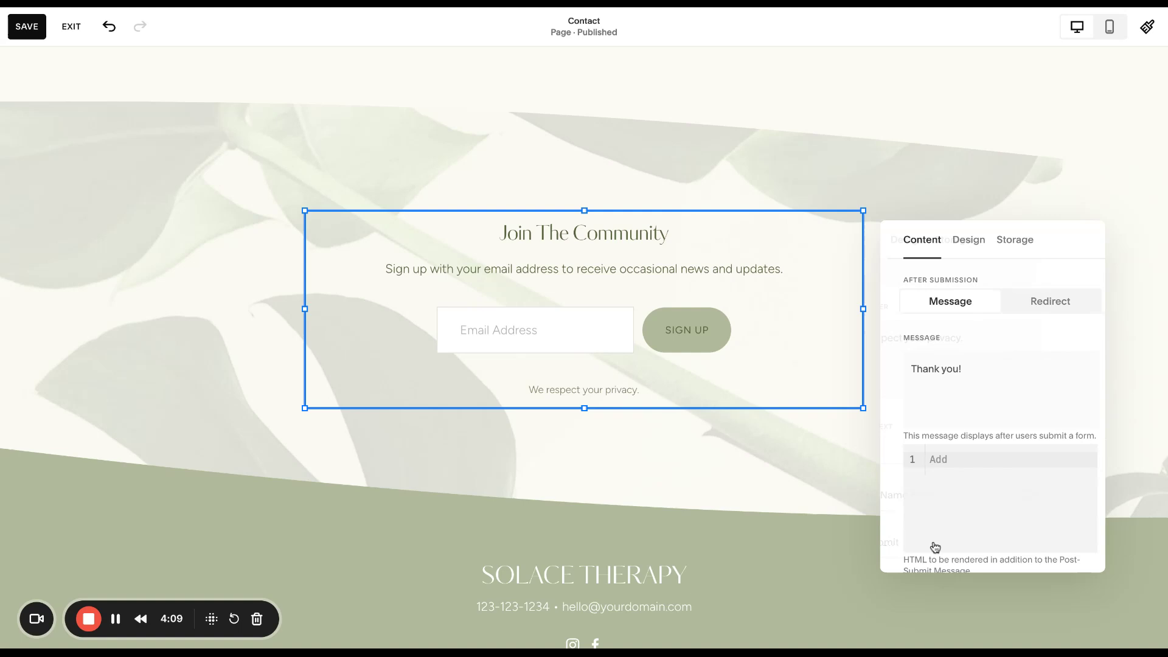
{"action": "triple_click", "coordinate": [964, 368]}
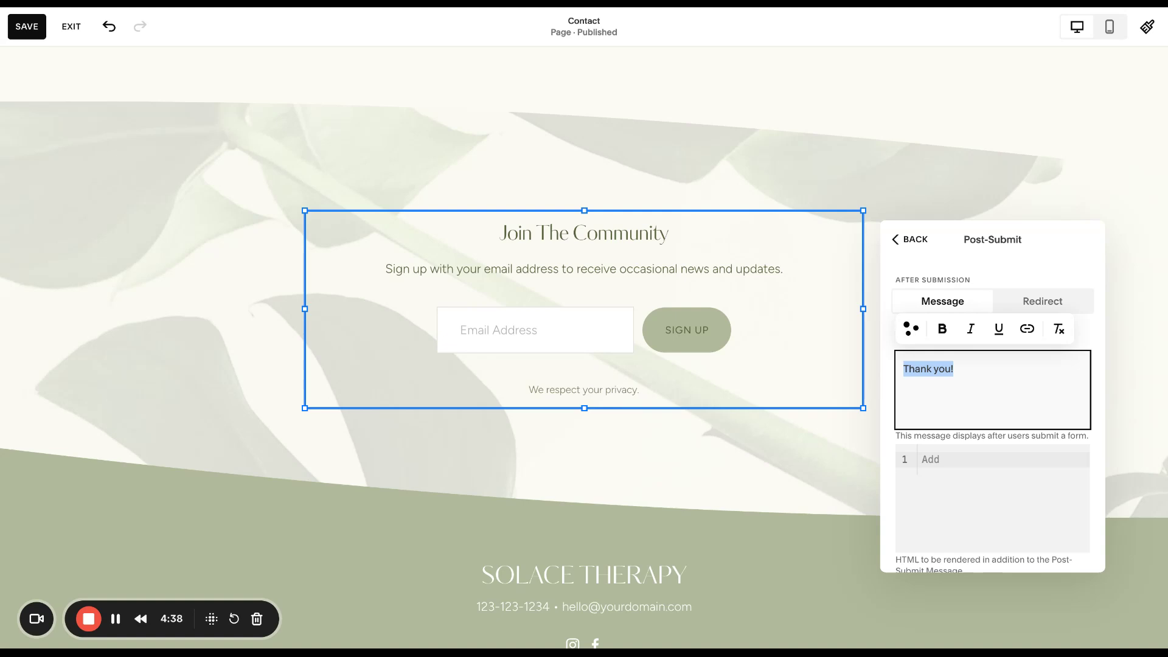
{"action": "key", "text": "Escape"}
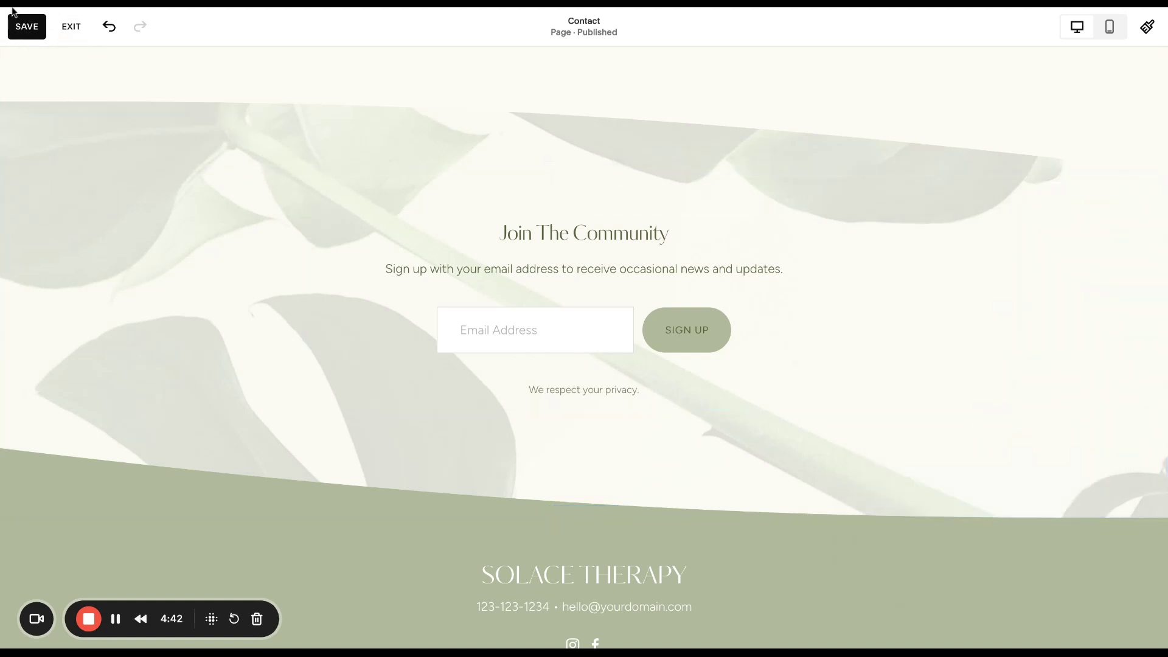
- Exit the Contact page editor and open the Layouts Library page under Template Resources
{"action": "left_click", "coordinate": [72, 26]}
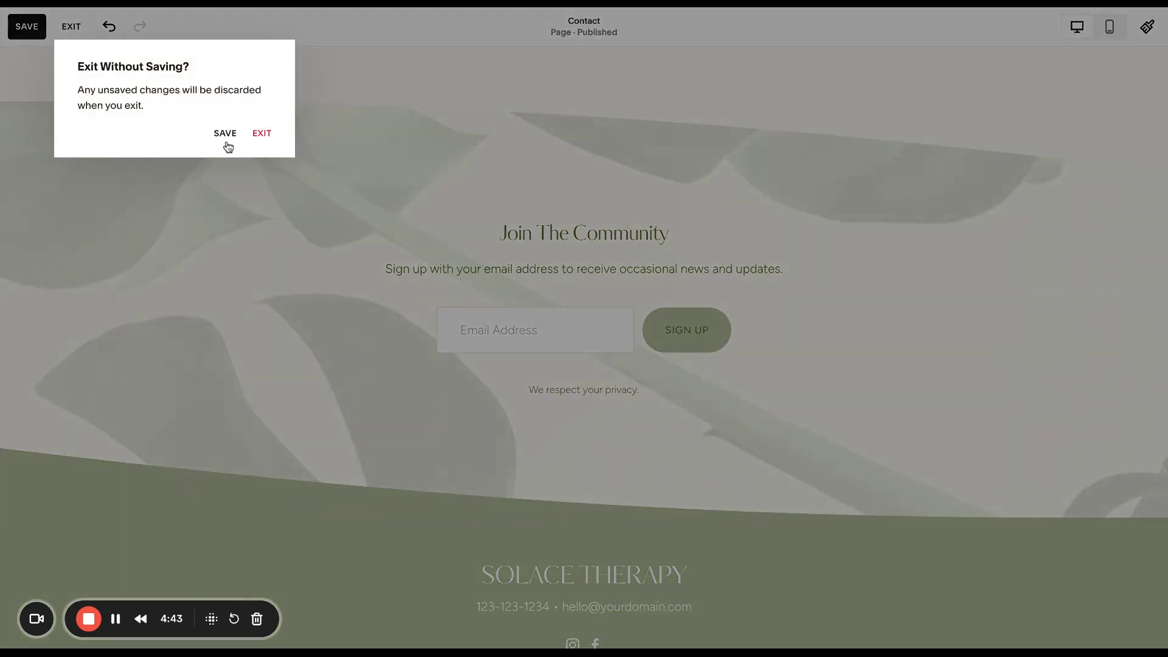
{"action": "left_click", "coordinate": [261, 133]}
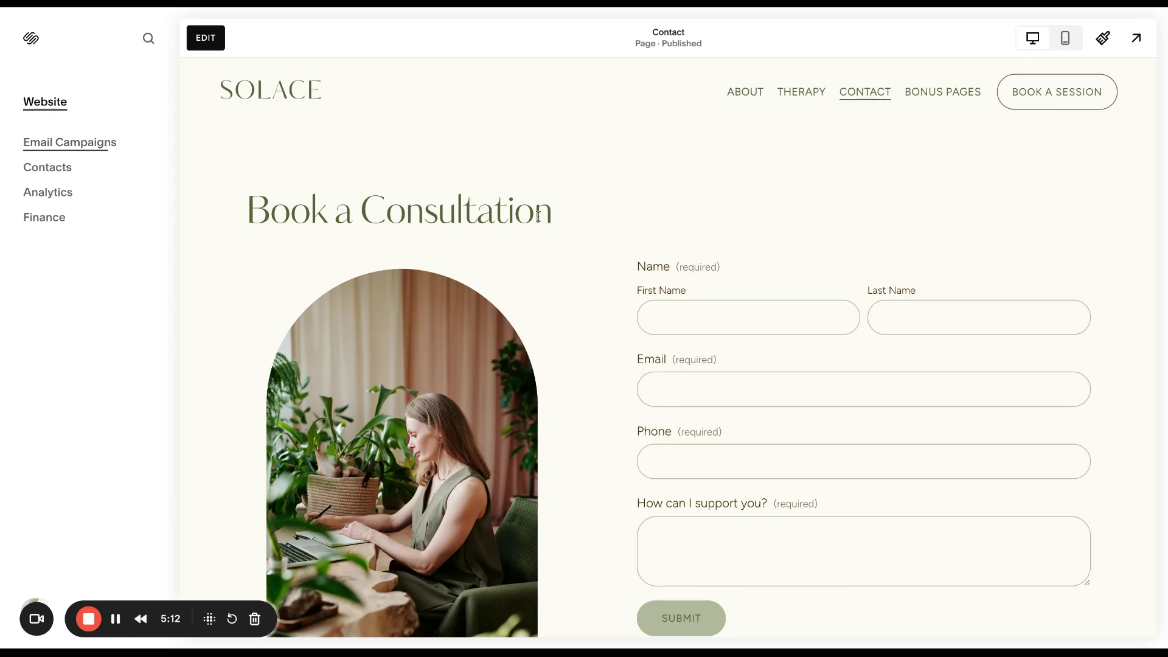
{"action": "mouse_move", "coordinate": [942, 97]}
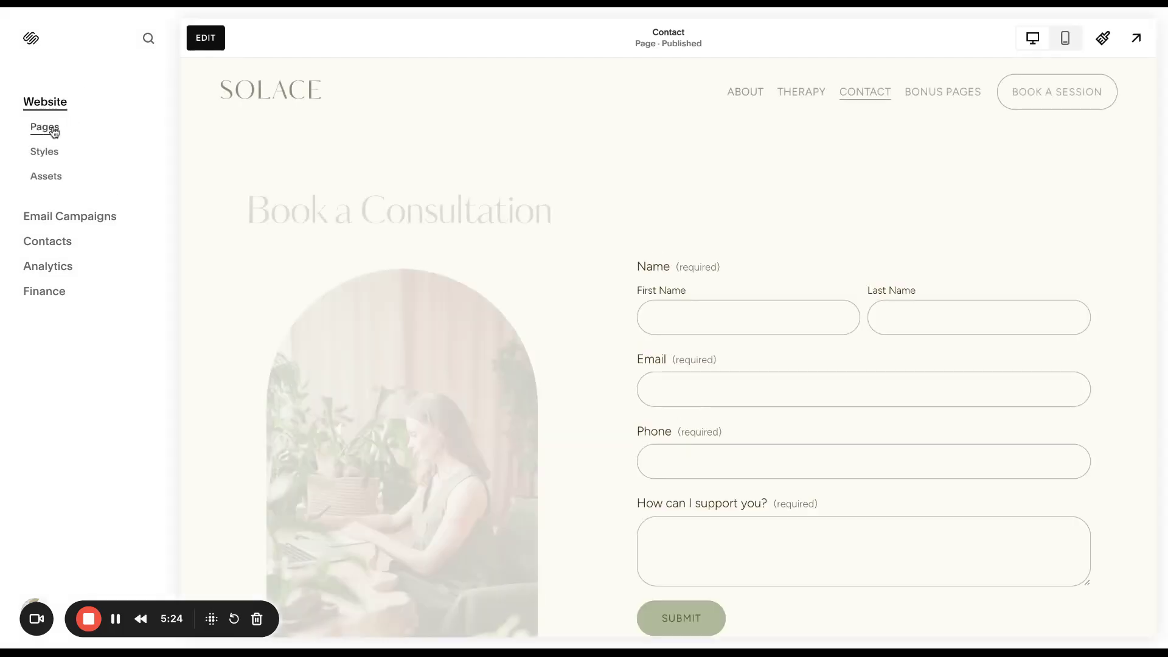
{"action": "left_click", "coordinate": [53, 132]}
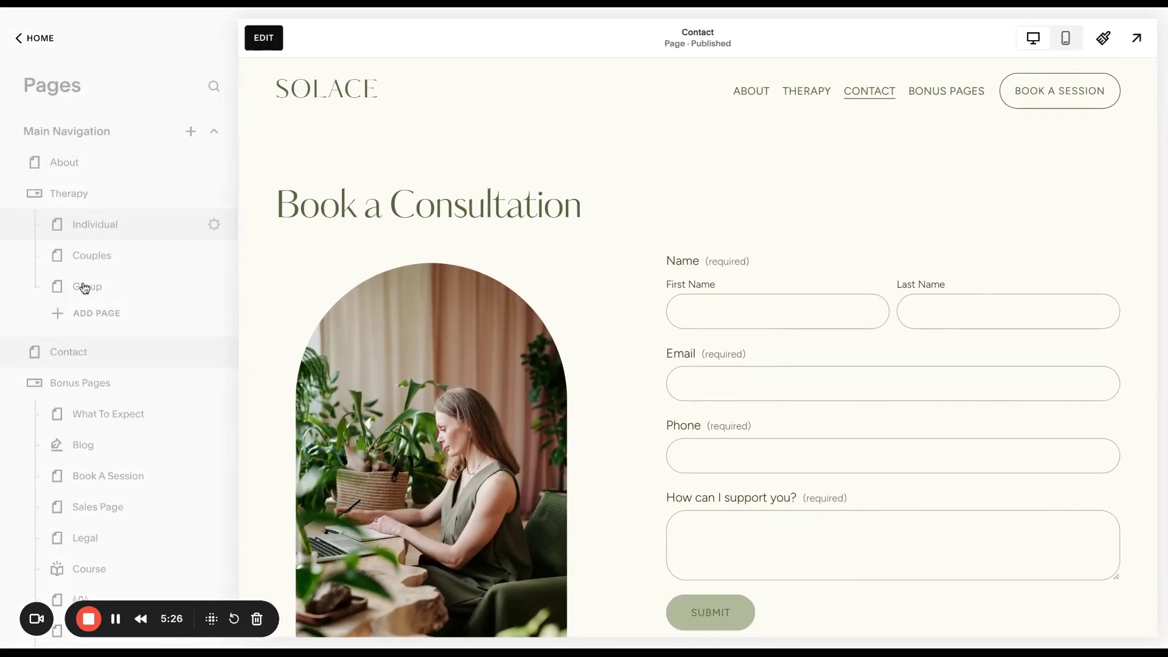
{"action": "scroll", "coordinate": [86, 286], "scroll_direction": "down", "scroll_amount": 6}
{"action": "scroll", "coordinate": [180, 512], "scroll_direction": "up", "scroll_amount": 1}
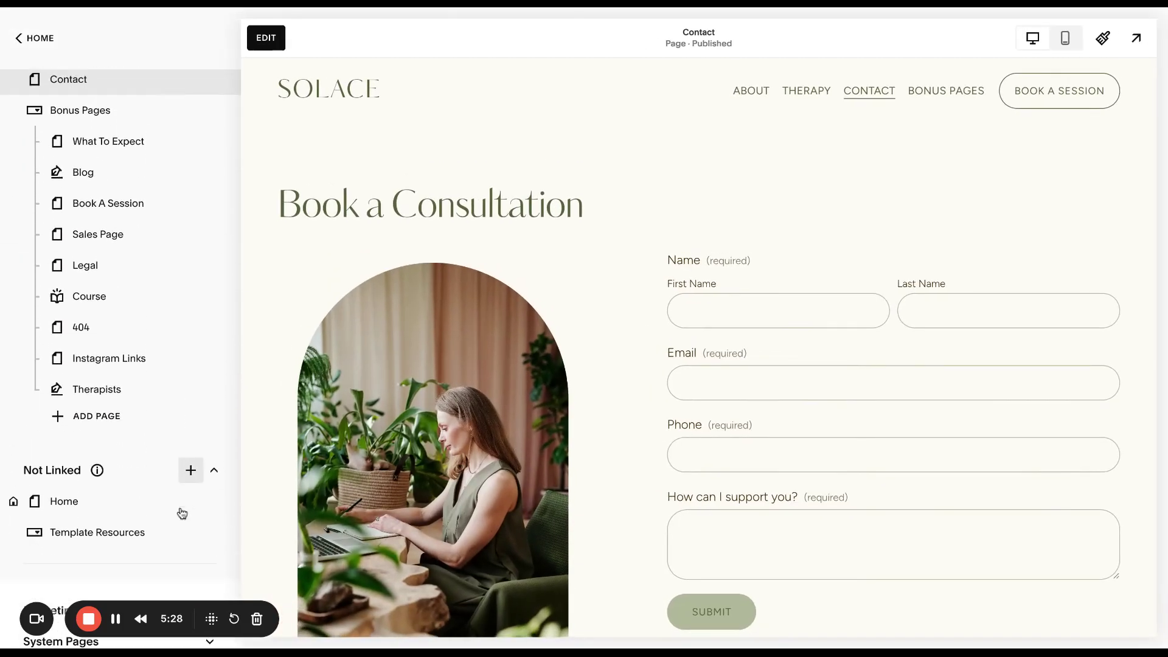
{"action": "scroll", "coordinate": [220, 438], "scroll_direction": "down", "scroll_amount": 1}
{"action": "left_click", "coordinate": [214, 453]}
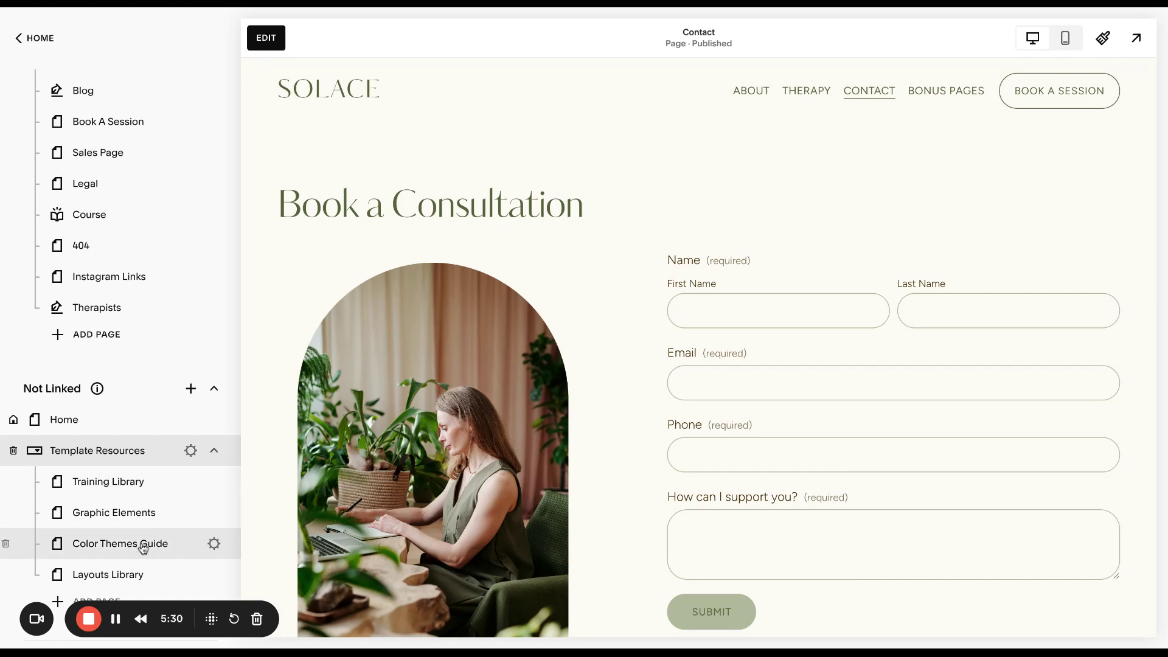
{"action": "left_click", "coordinate": [137, 574]}
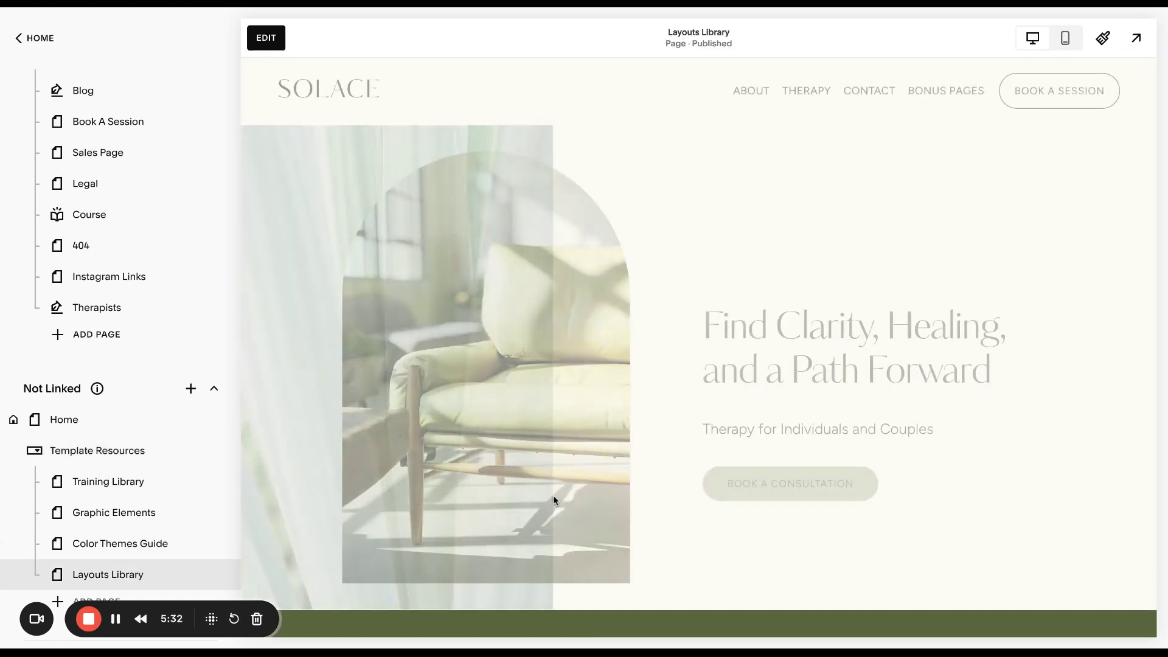
- Start editing the Layouts Library page and delete the Free Meditation for Stress & Anxiety newsletter block
{"action": "scroll", "coordinate": [553, 495], "scroll_direction": "down", "scroll_amount": 7}
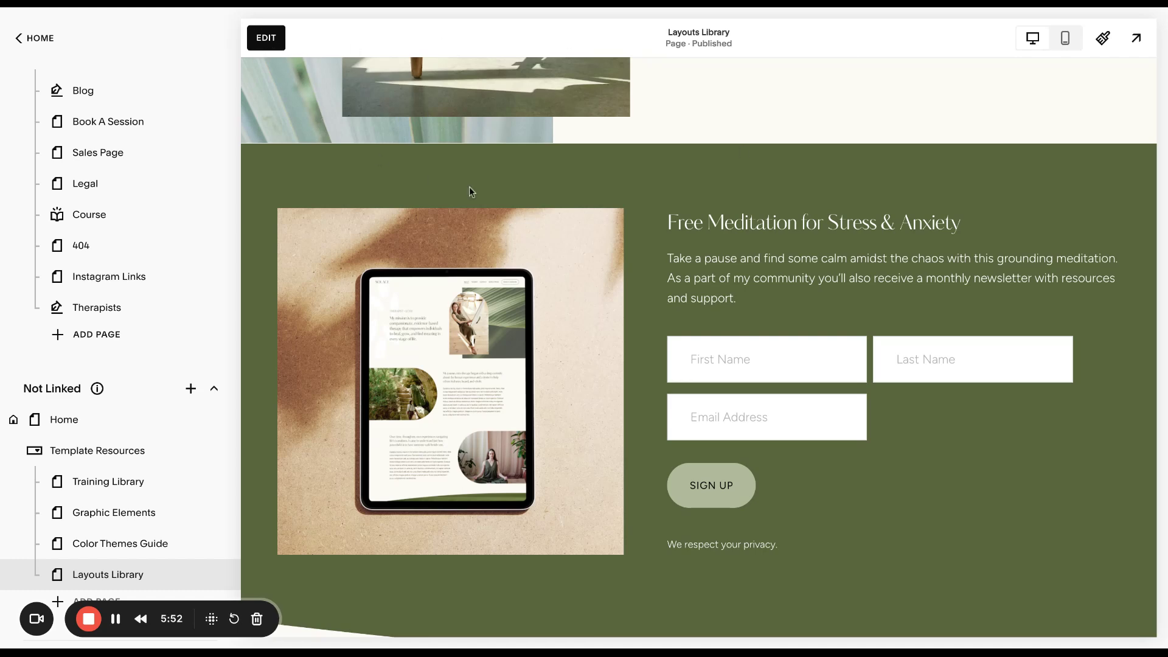
{"action": "left_click", "coordinate": [266, 38]}
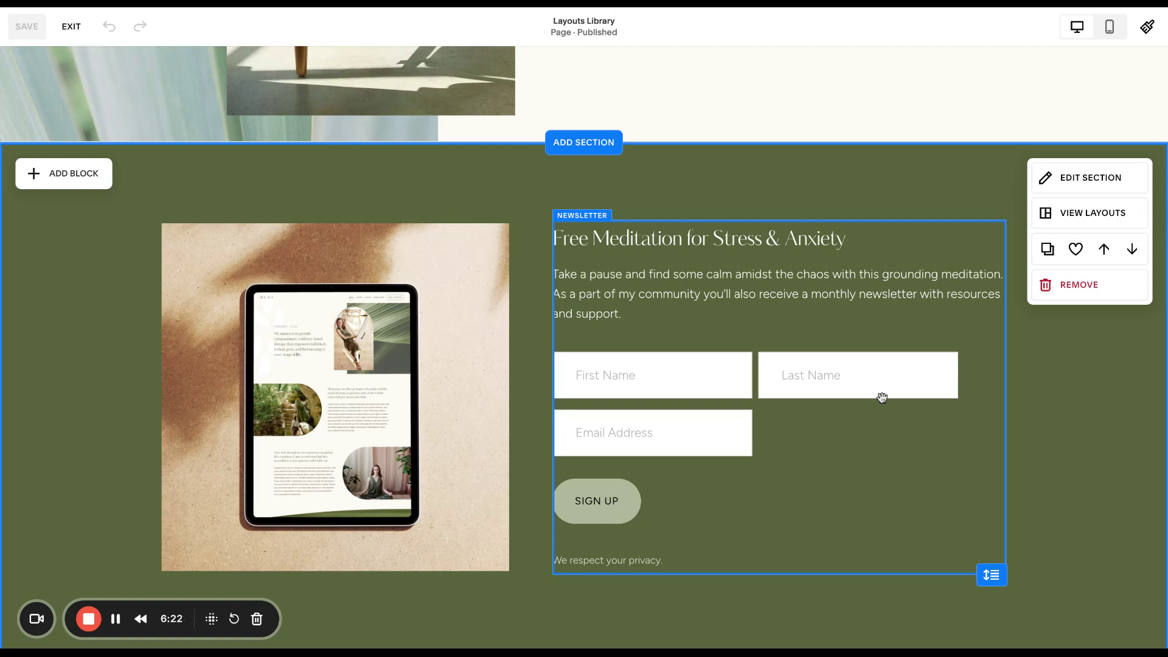
{"action": "left_click", "coordinate": [837, 512]}
{"action": "left_click", "coordinate": [688, 192]}
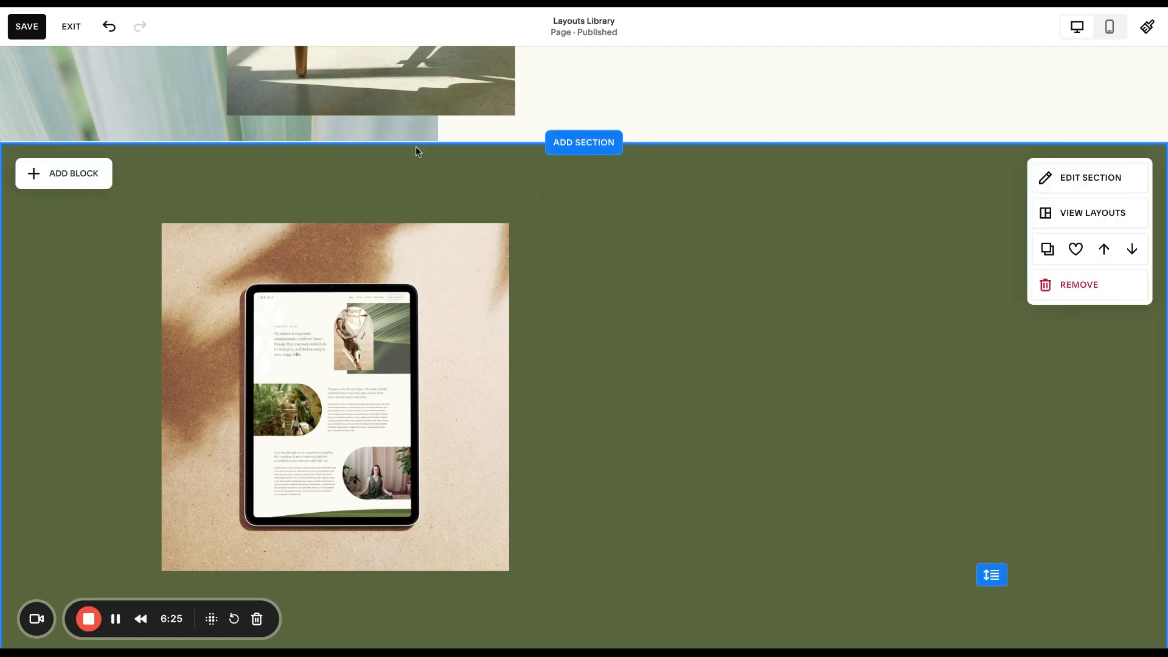
- Add a text block to the green section, place it beside the tablet image and enlarge it to fill the empty column's width
{"action": "left_click", "coordinate": [81, 182]}
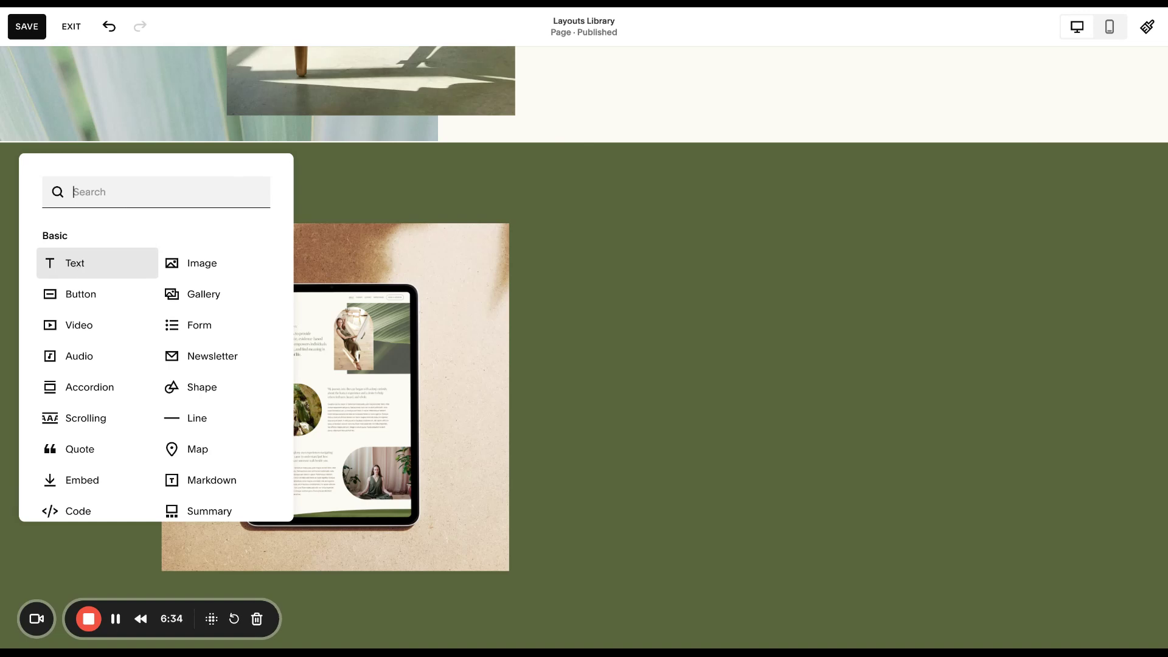
{"action": "left_click", "coordinate": [57, 268]}
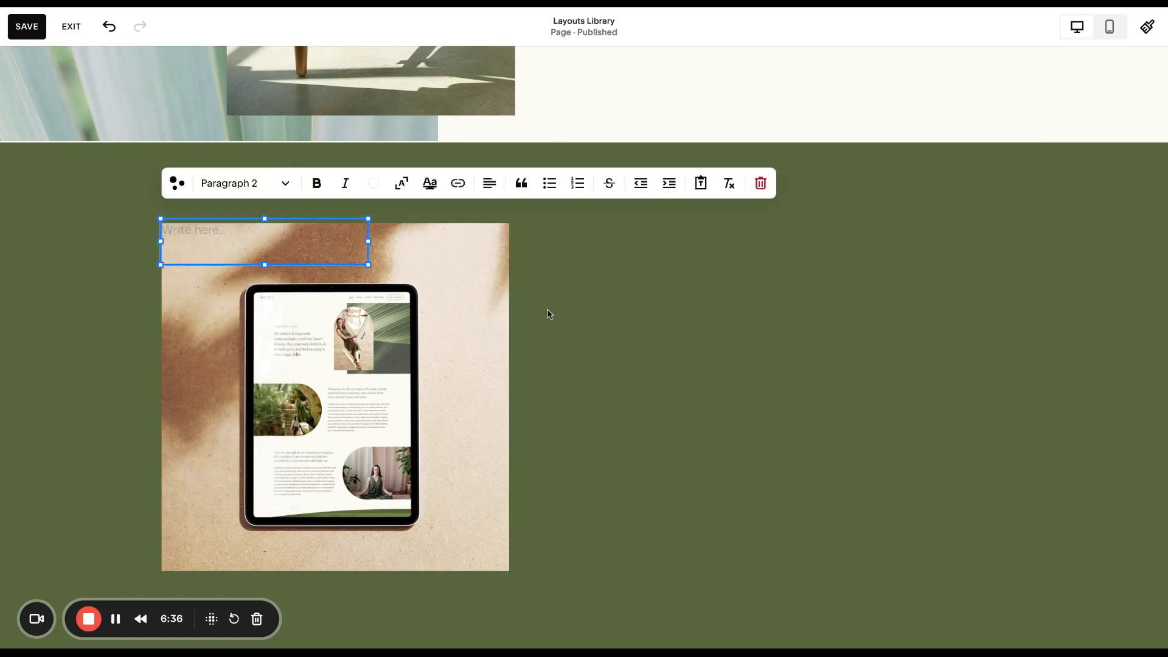
{"action": "left_click_drag", "start_coordinate": [281, 235], "coordinate": [672, 262]}
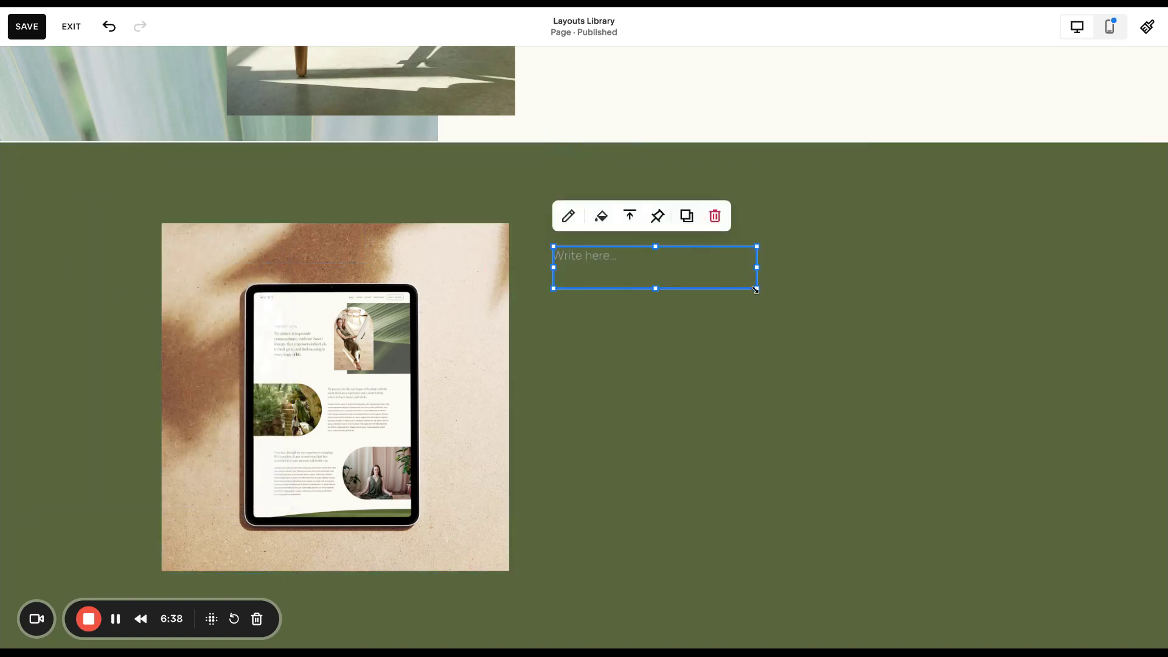
{"action": "left_click_drag", "start_coordinate": [759, 290], "coordinate": [1006, 367]}
- Enter "Free Meditation Sign up" in the new text block and format it as Heading 2
{"action": "left_click", "coordinate": [770, 262]}
{"action": "type", "text": "Free Meditation"}
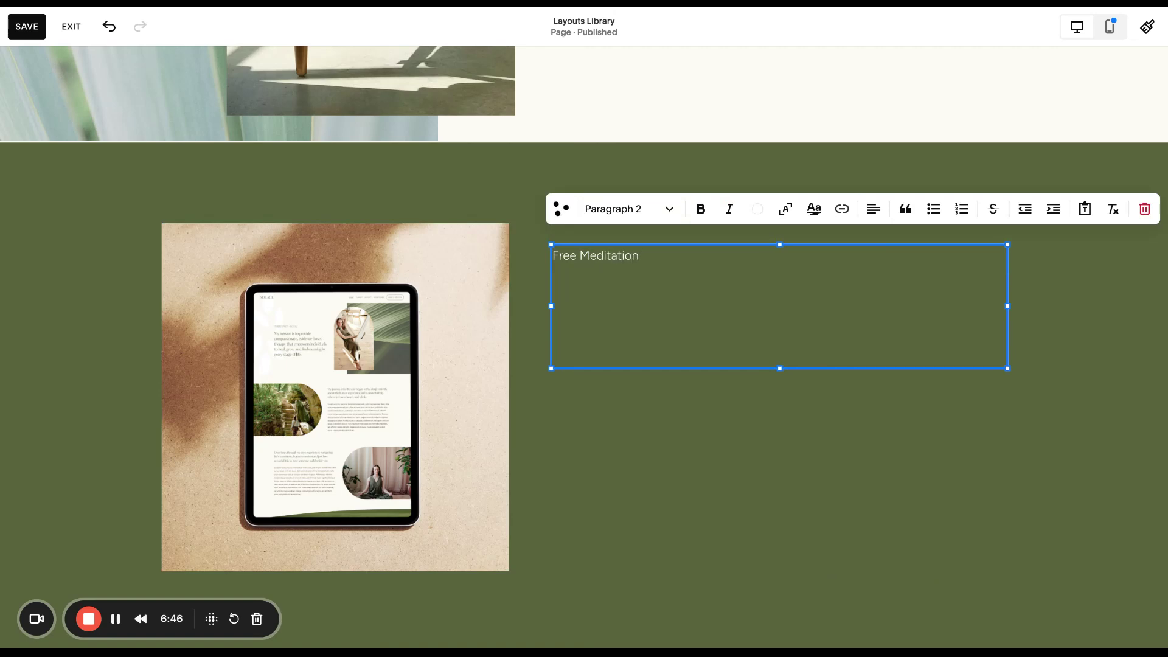
{"action": "type", "text": " Sign up"}
{"action": "key", "text": "ctrl+a"}
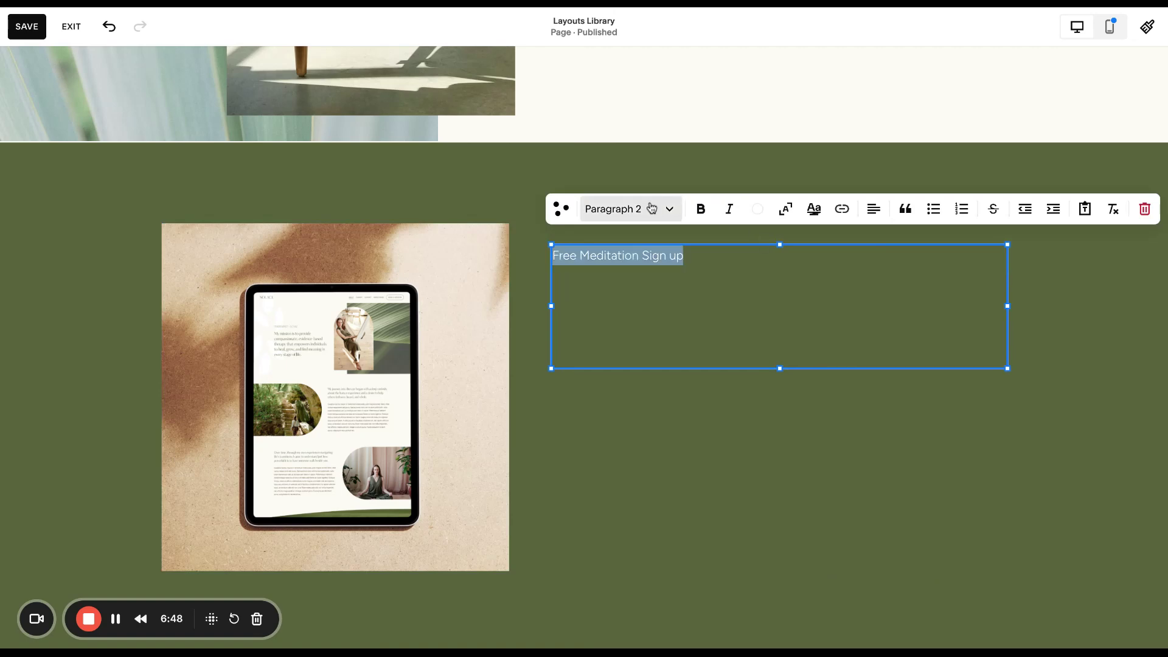
{"action": "left_click", "coordinate": [651, 208]}
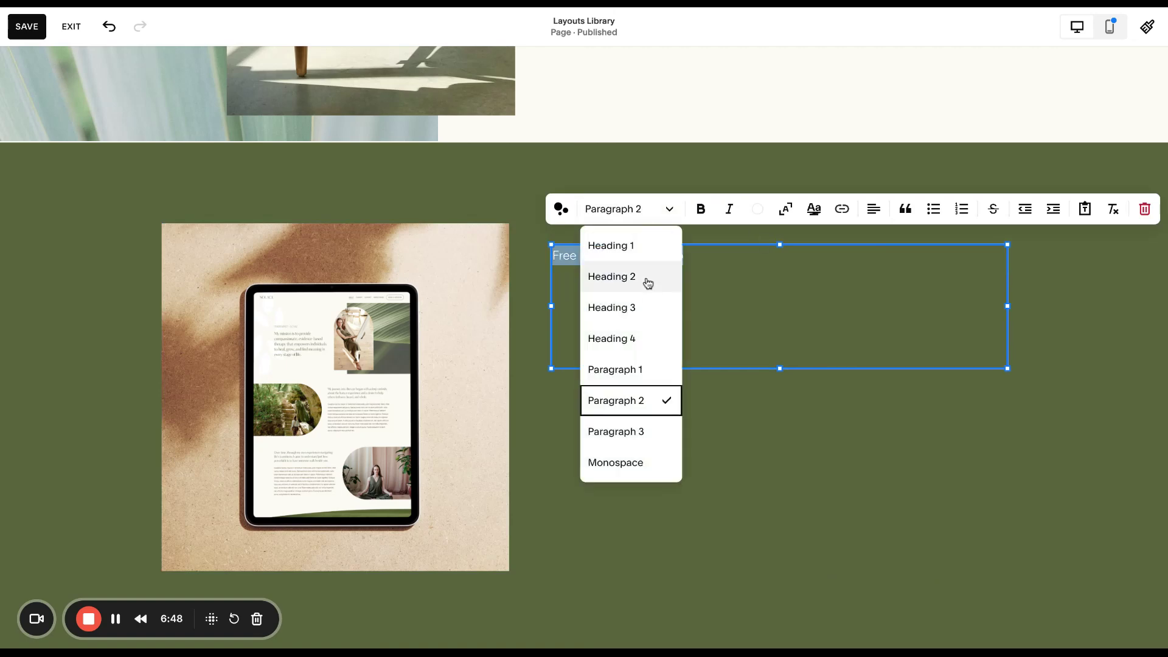
{"action": "left_click", "coordinate": [632, 220]}
{"action": "left_click", "coordinate": [633, 272]}
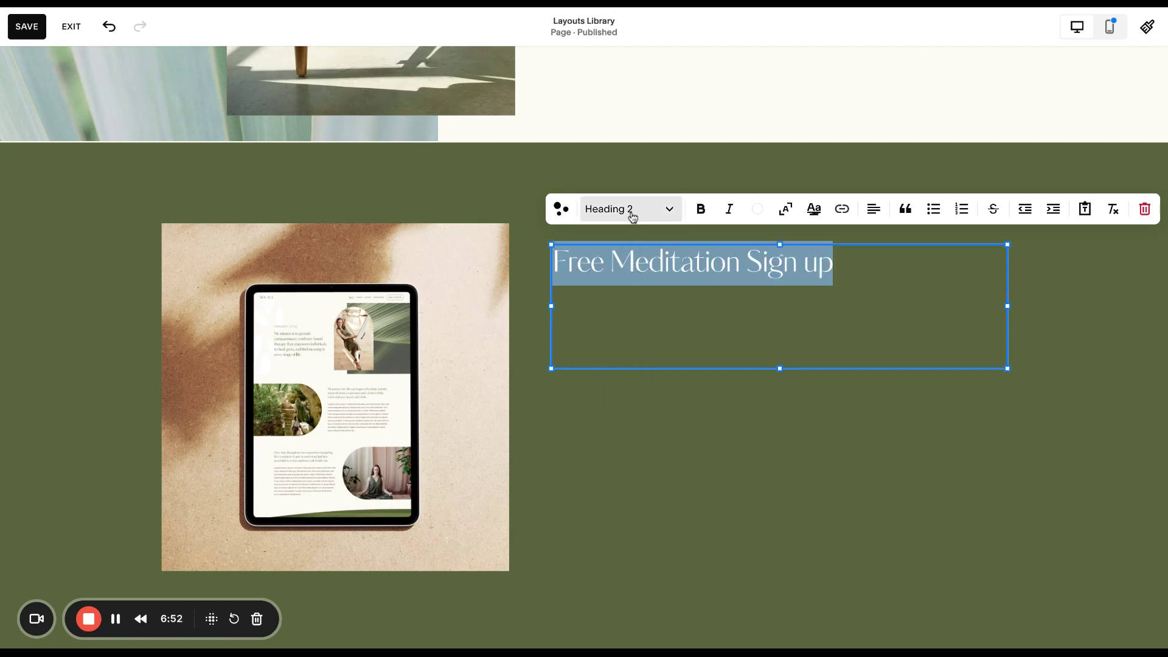
- Adjust the text block's height to leave room for one line of text below the heading
{"action": "left_click_drag", "start_coordinate": [780, 372], "coordinate": [779, 369]}
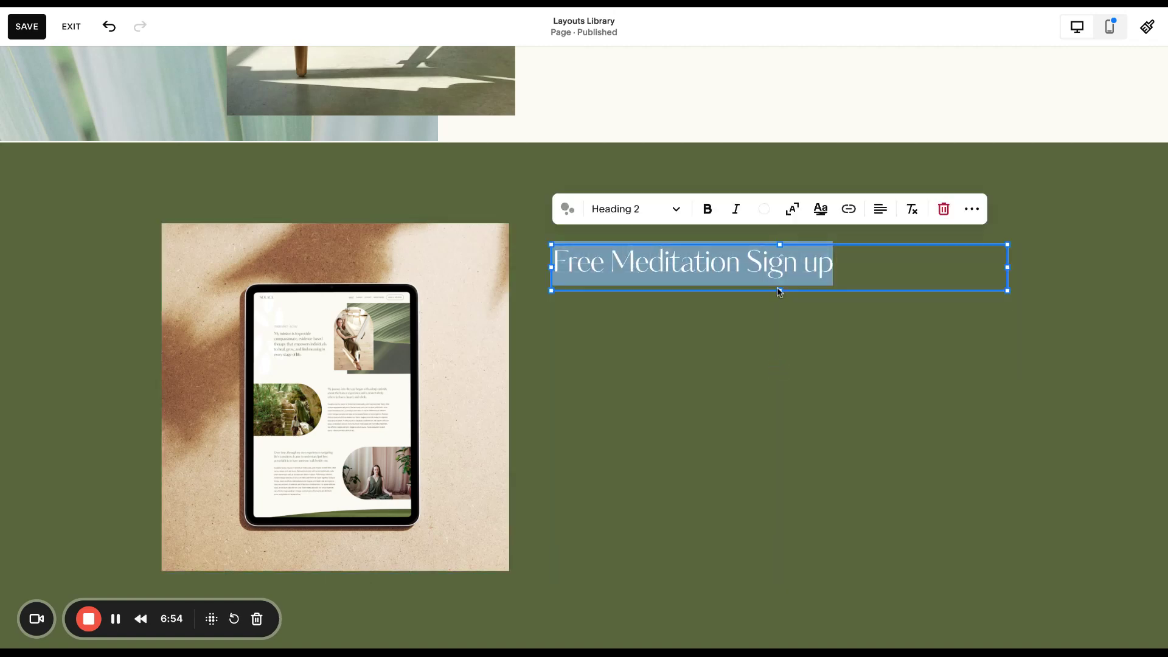
{"action": "left_click", "coordinate": [805, 297]}
{"action": "left_click", "coordinate": [852, 274]}
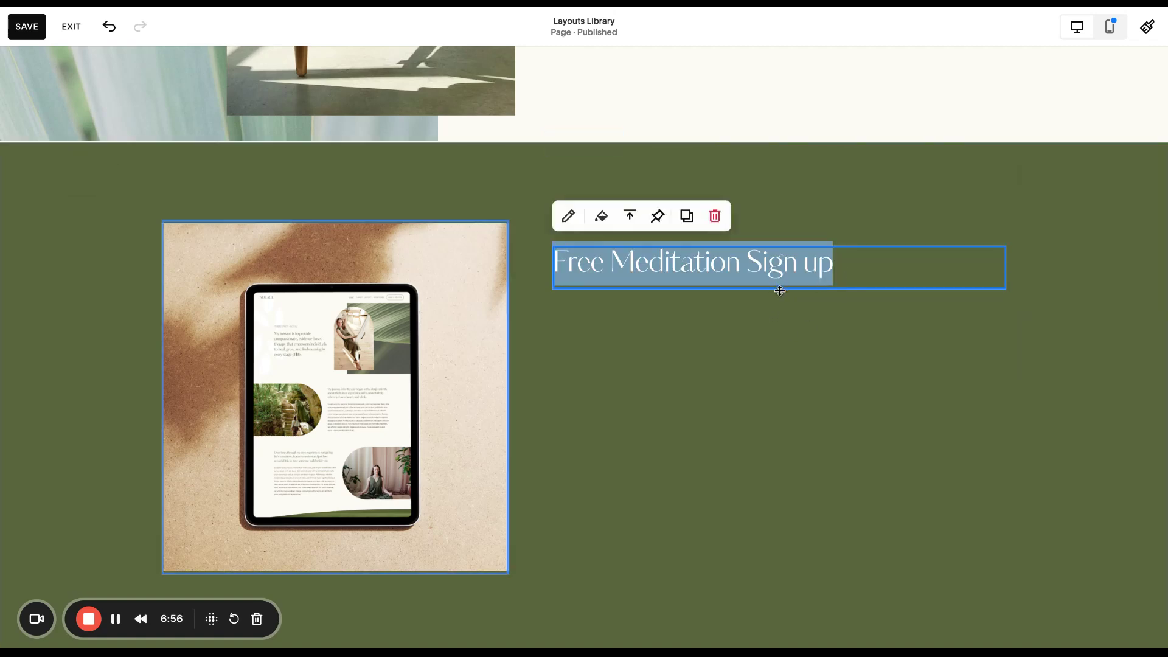
{"action": "left_click_drag", "start_coordinate": [780, 289], "coordinate": [780, 340]}
- Add the line "Sign up for my email list and receive....." below the heading and format it as Paragraph 1
{"action": "left_click", "coordinate": [839, 275]}
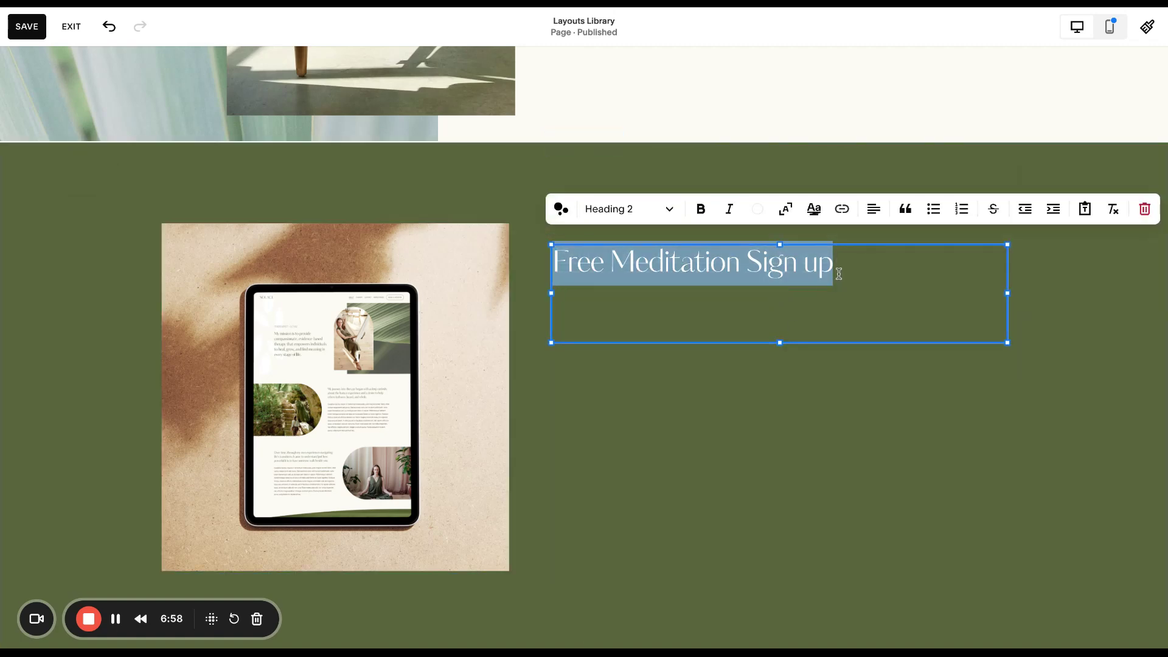
{"action": "key", "text": "Return"}
{"action": "type", "text": "Sign up "}
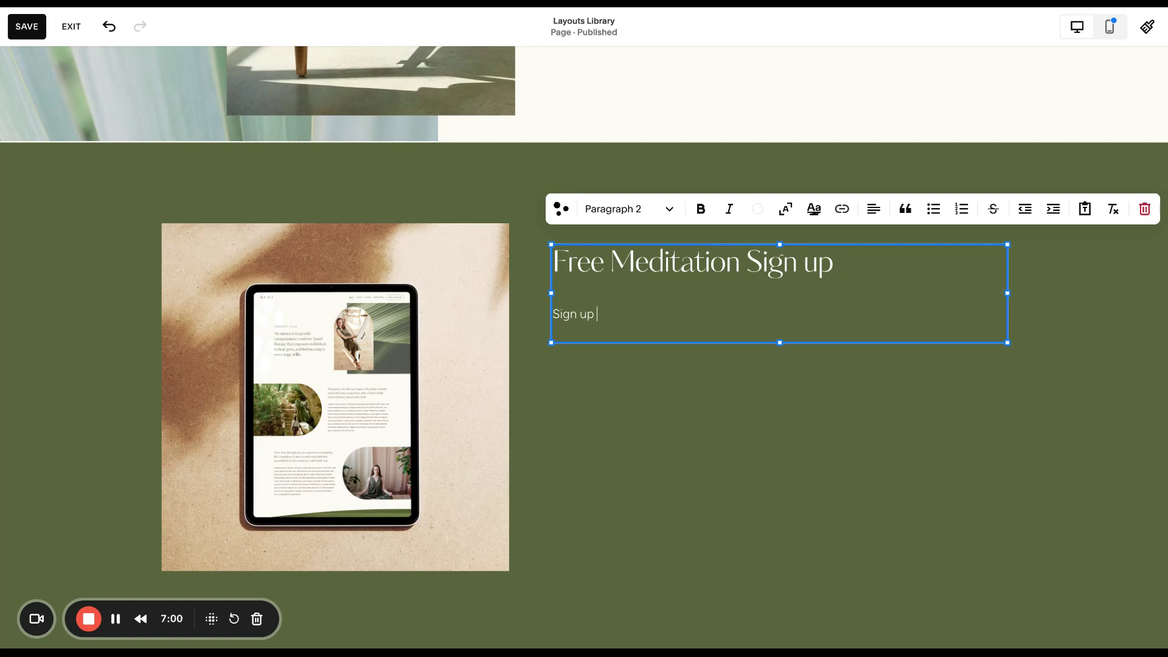
{"action": "type", "text": "for my email list an"}
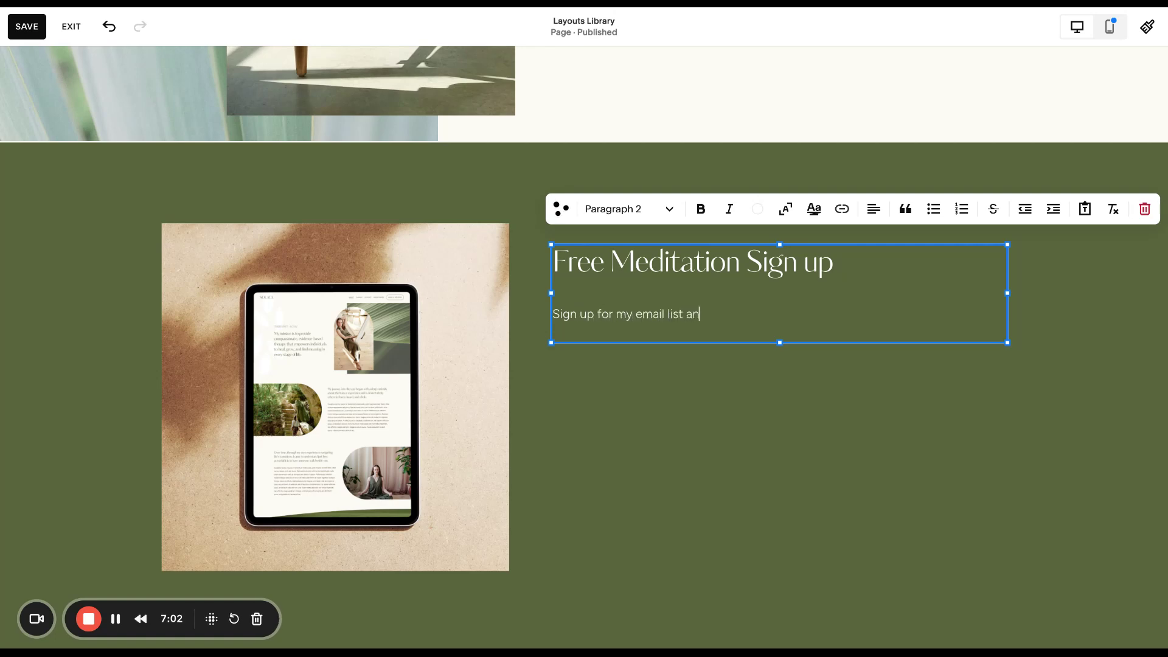
{"action": "type", "text": "d receive....."}
{"action": "triple_click", "coordinate": [698, 314]}
{"action": "left_click", "coordinate": [627, 209]}
{"action": "left_click", "coordinate": [648, 380]}
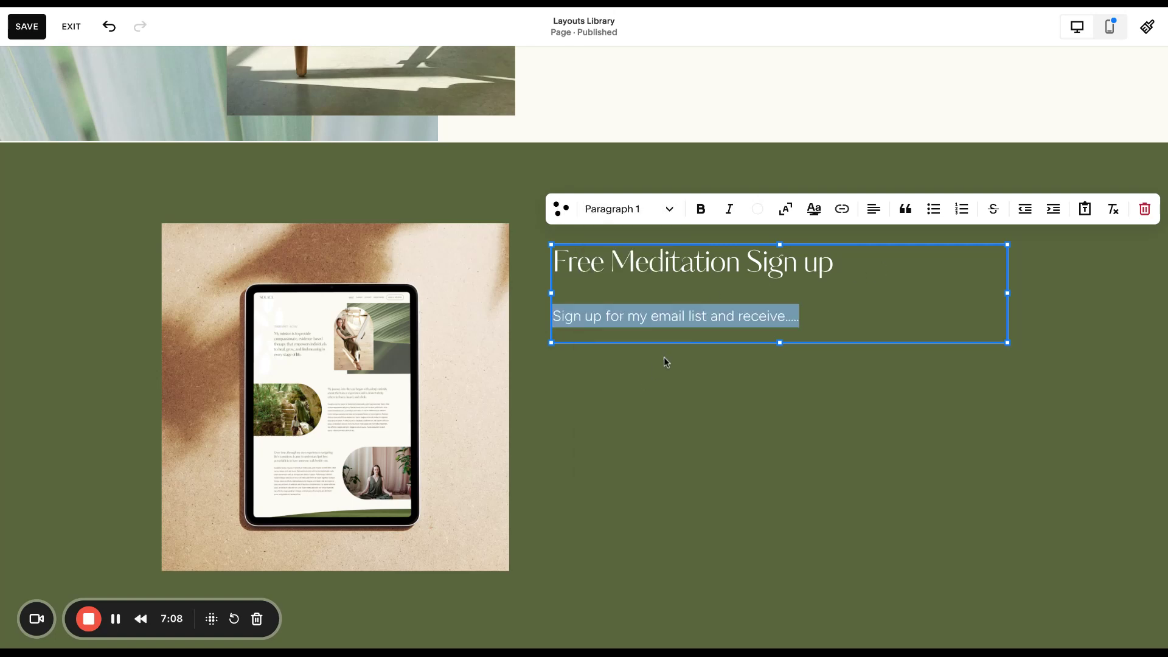
{"action": "key", "text": "Escape"}
{"action": "left_click", "coordinate": [729, 412]}
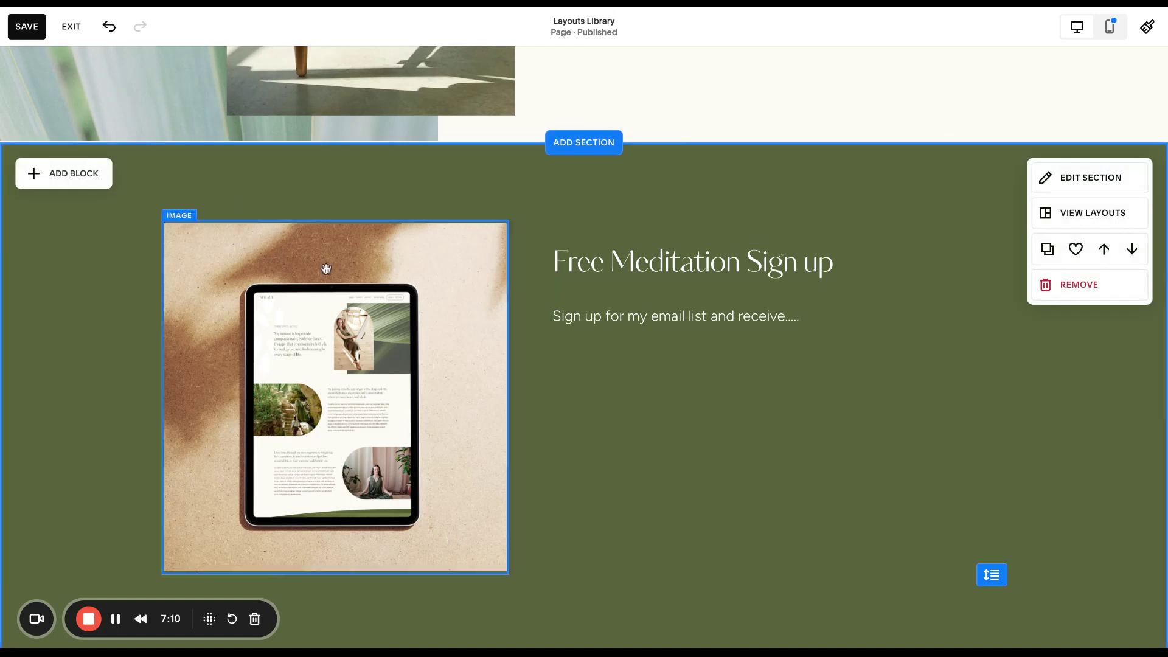
{"action": "left_click", "coordinate": [73, 174]}
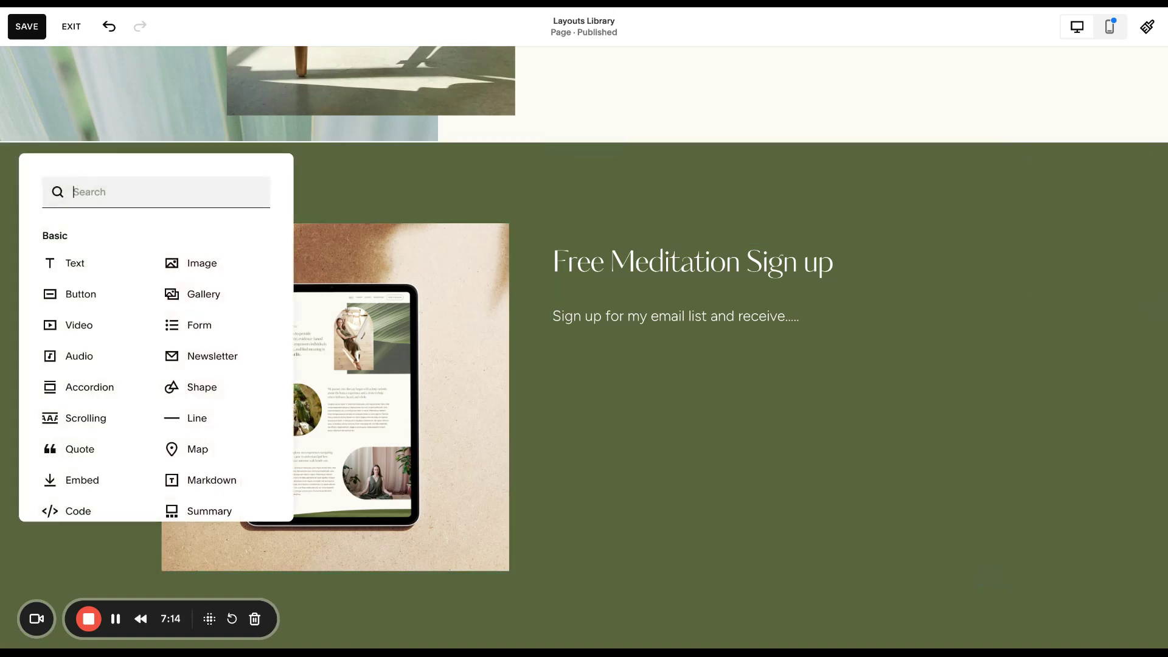
{"action": "type", "text": "code"}
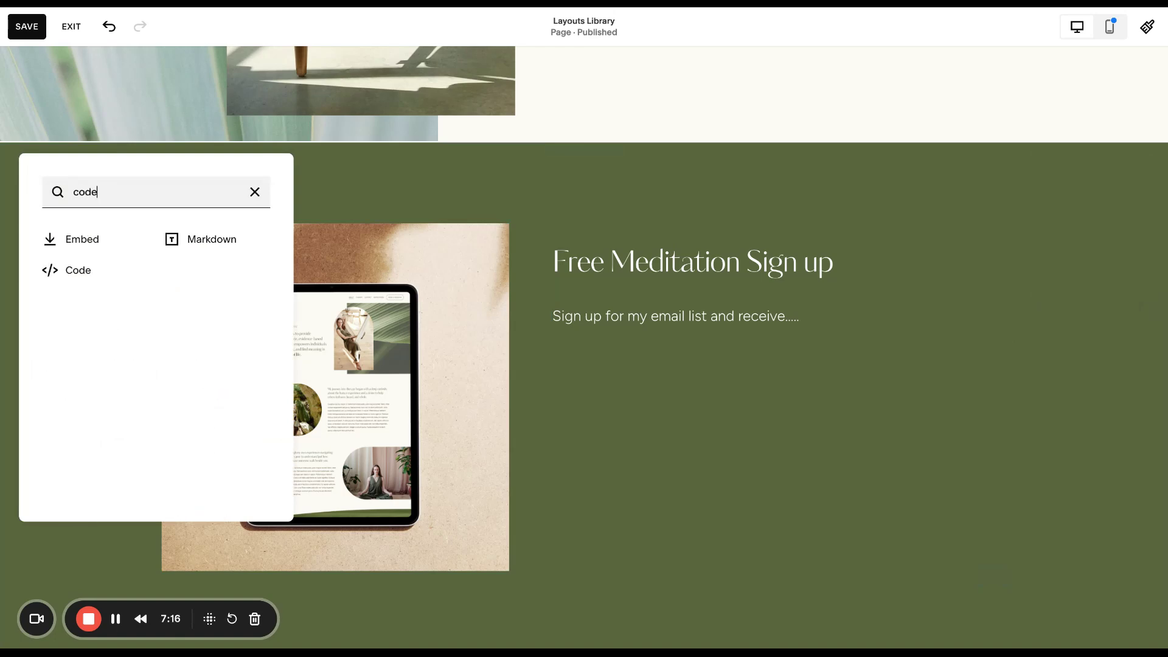
{"action": "left_click", "coordinate": [255, 192]}
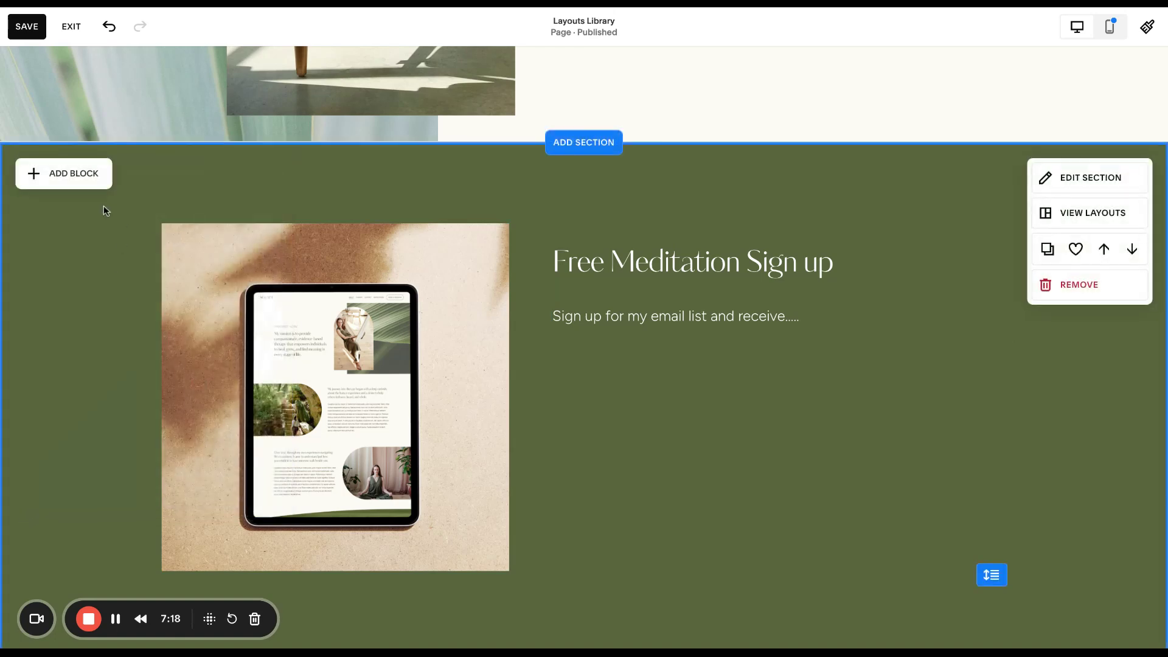
- Add a Code block, place it below the sign-up text and enlarge it to the text block's width
{"action": "left_click", "coordinate": [71, 183]}
{"action": "scroll", "coordinate": [91, 399], "scroll_direction": "down", "scroll_amount": 1}
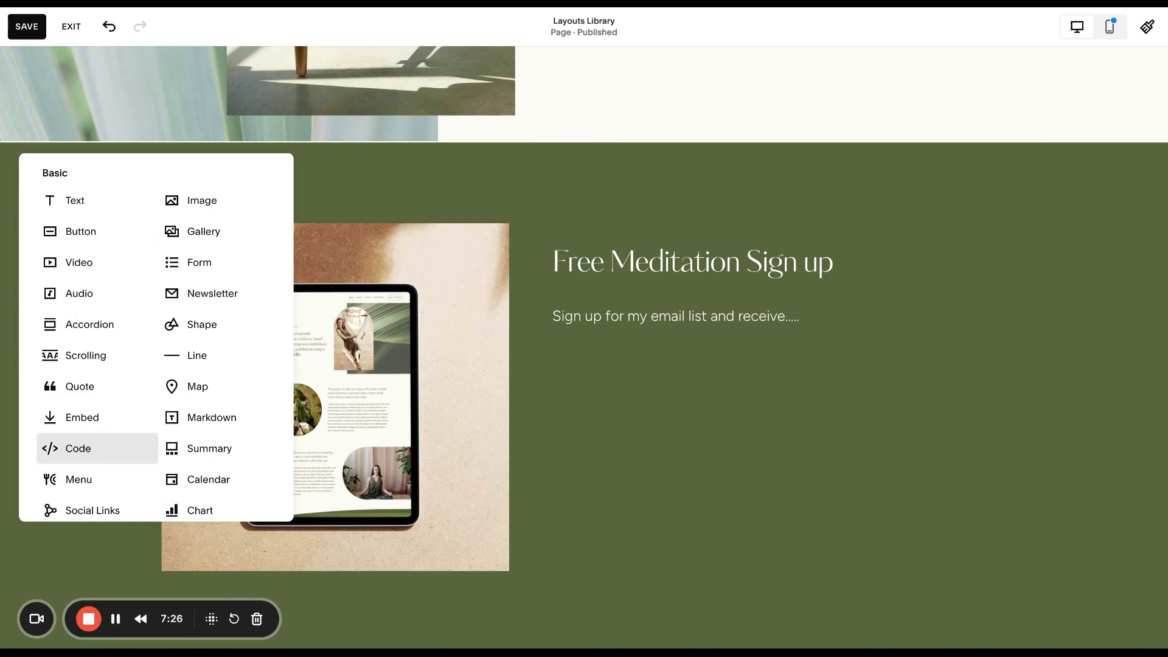
{"action": "left_click", "coordinate": [78, 449]}
{"action": "left_click", "coordinate": [122, 244]}
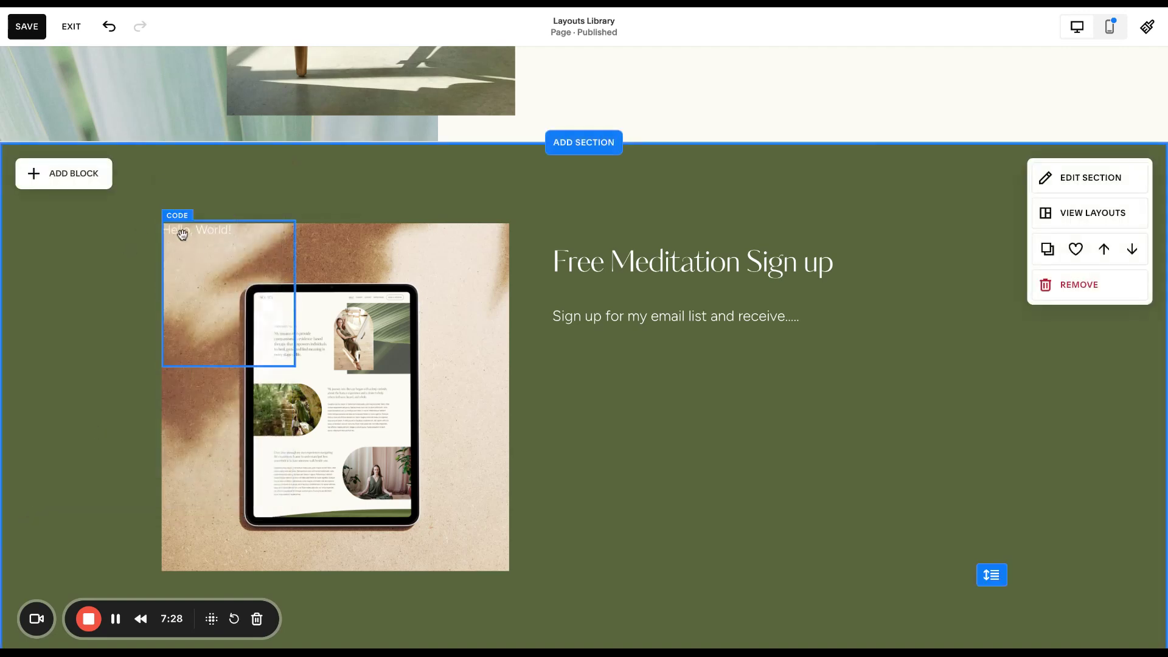
{"action": "left_click_drag", "start_coordinate": [183, 235], "coordinate": [572, 363]}
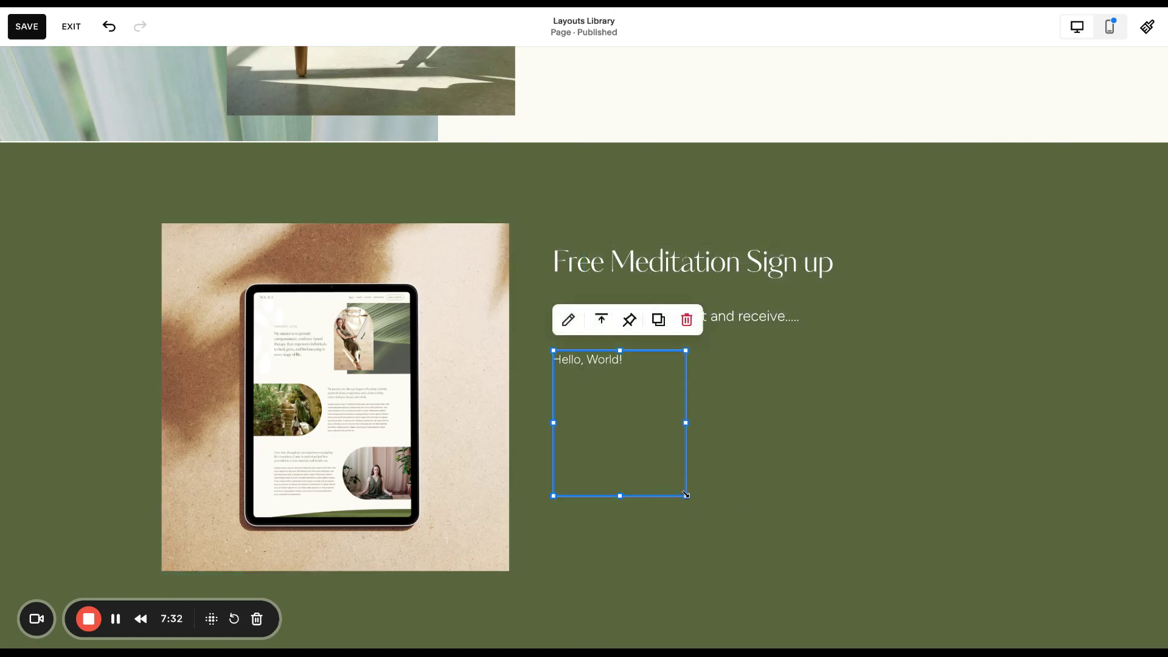
{"action": "mouse_move", "coordinate": [686, 494]}
{"action": "left_mouse_down"}
{"action": "mouse_move", "coordinate": [973, 501]}
{"action": "mouse_move", "coordinate": [1006, 522]}
{"action": "mouse_move", "coordinate": [693, 495]}
{"action": "left_mouse_up"}
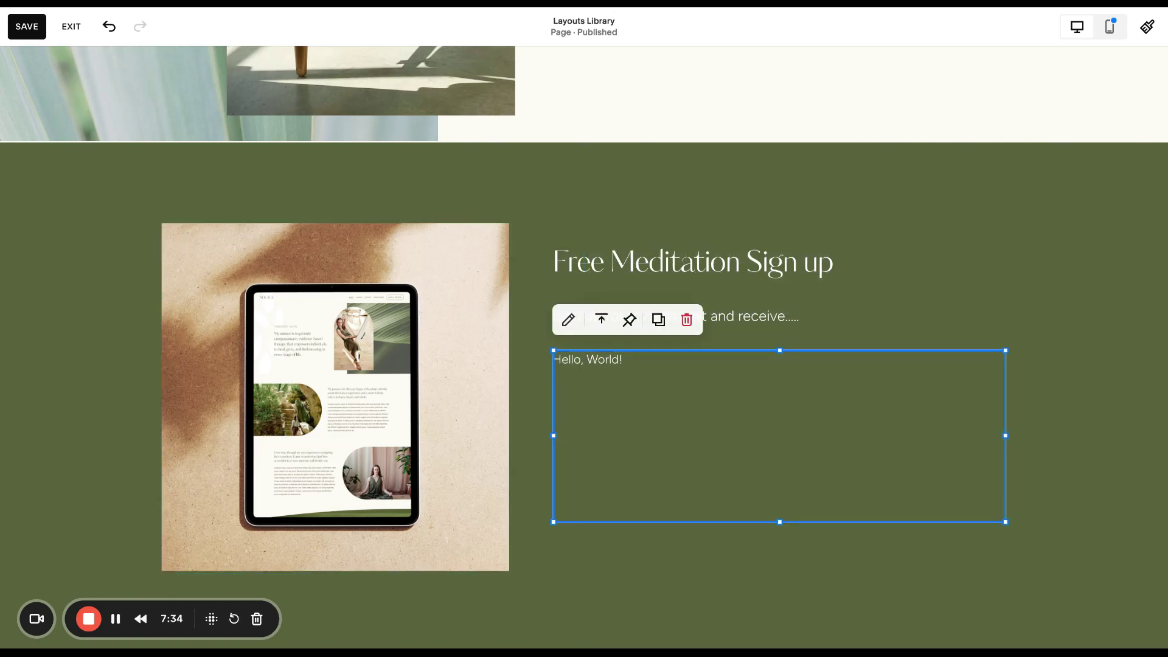
- Open the Code block's content and select its placeholder HTML
{"action": "left_click", "coordinate": [562, 328]}
{"action": "triple_click", "coordinate": [865, 376]}
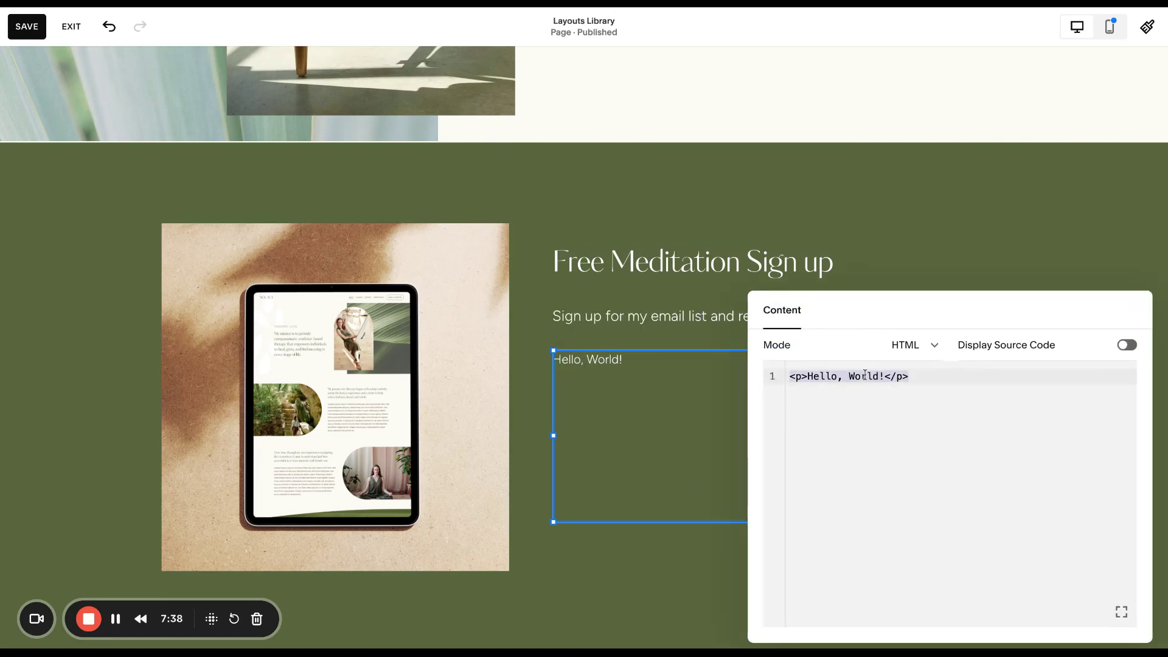